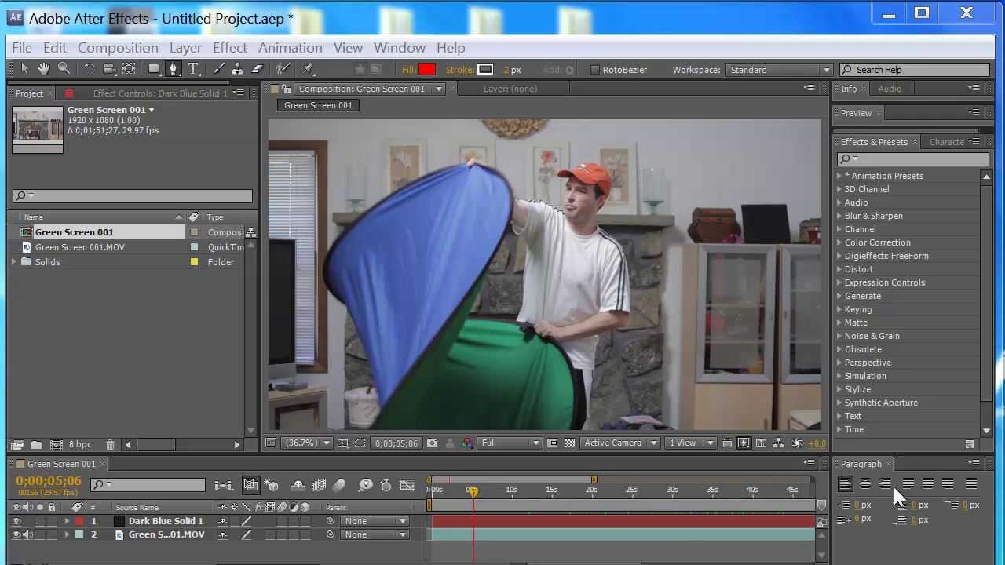
Step: Scrub through the footage from 0;00;11;11 to about 0;00;30;02, including the bare green-screen frame
left_click(522, 492)
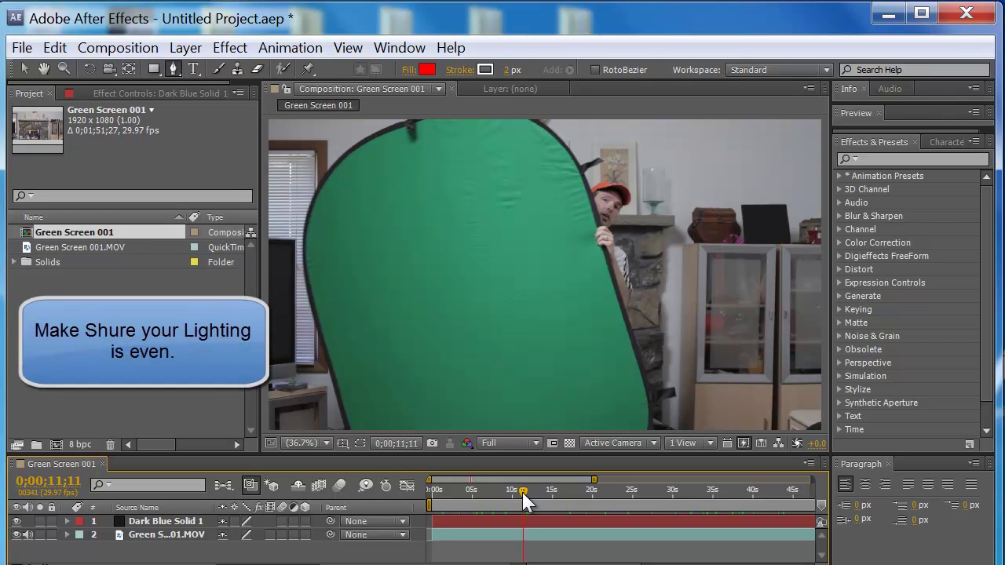
left_click_drag(534, 496, 574, 489)
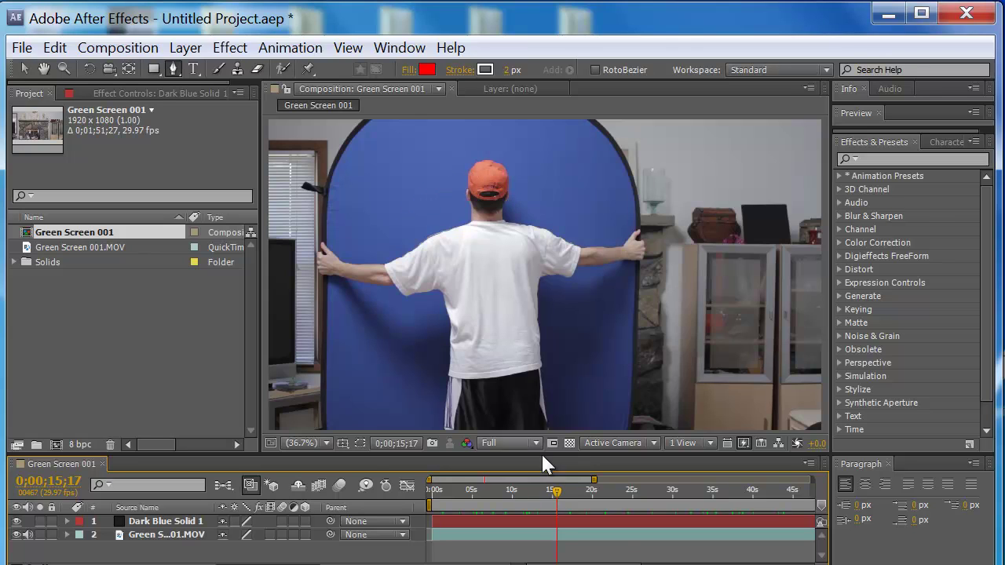
left_click(564, 491)
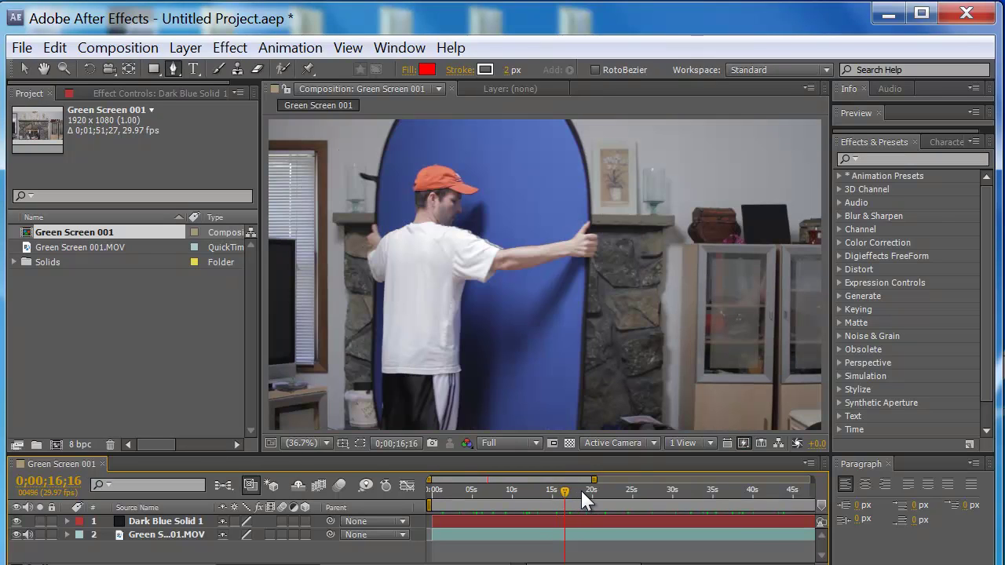
left_click(581, 491)
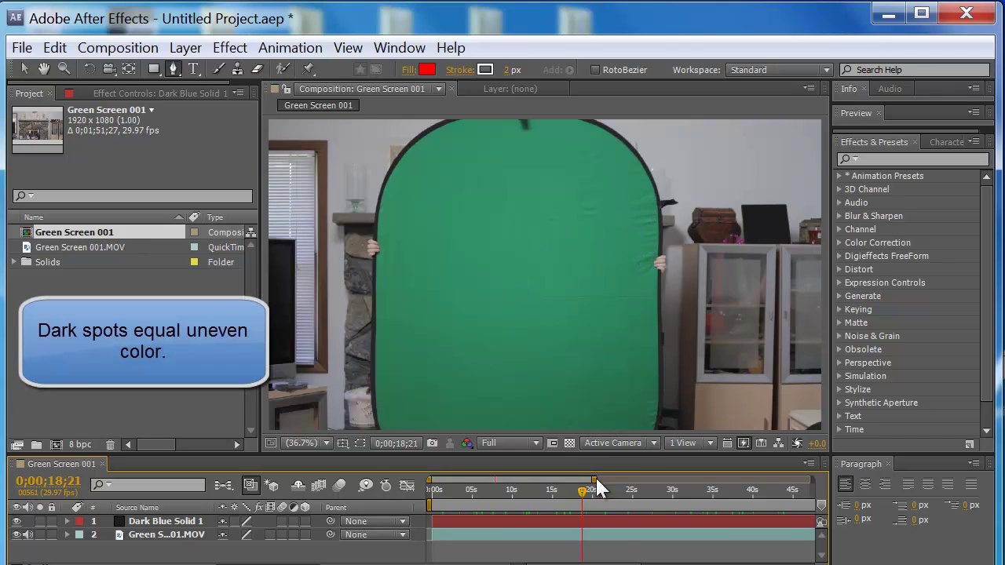
left_click_drag(588, 490, 671, 497)
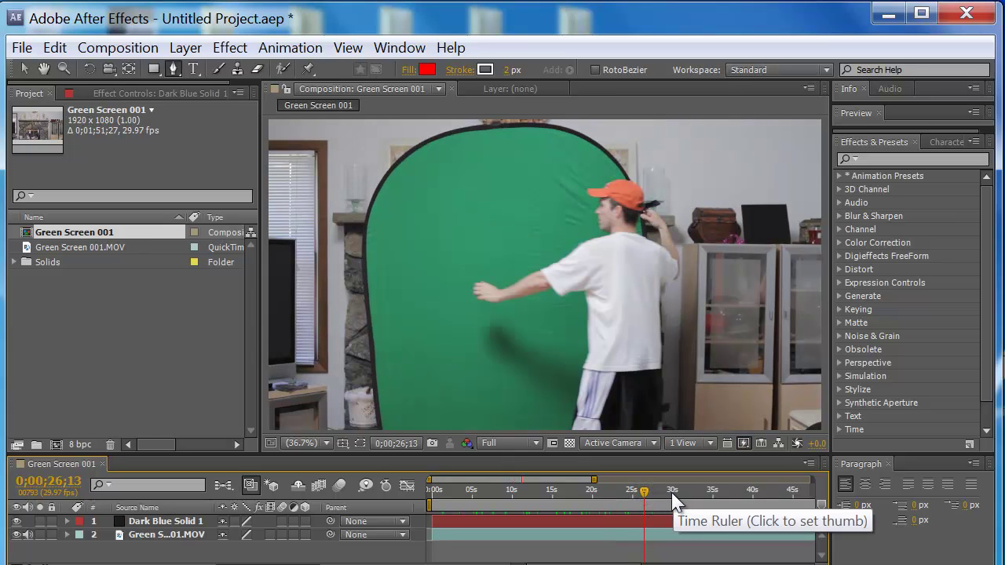
left_click(661, 493)
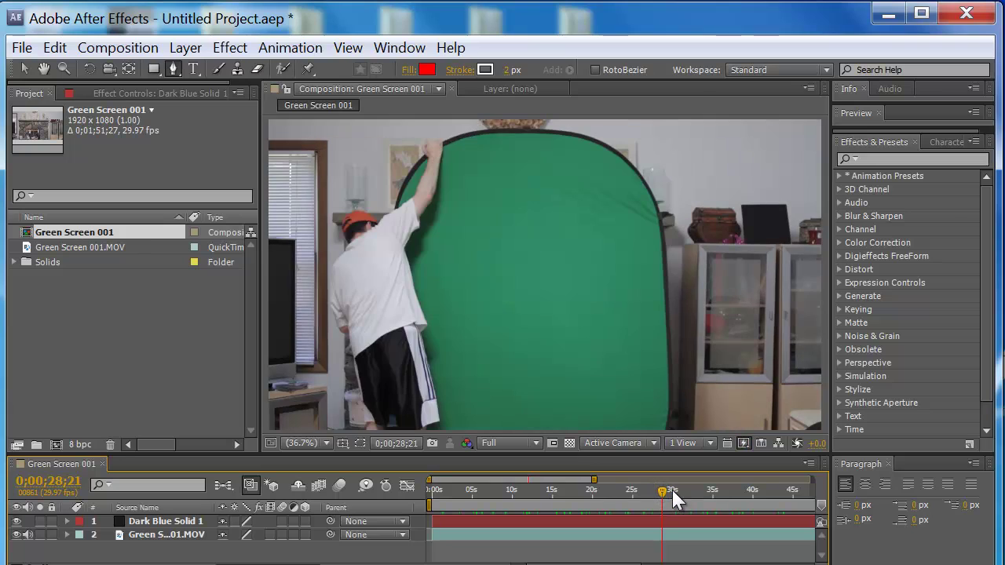
left_click(672, 491)
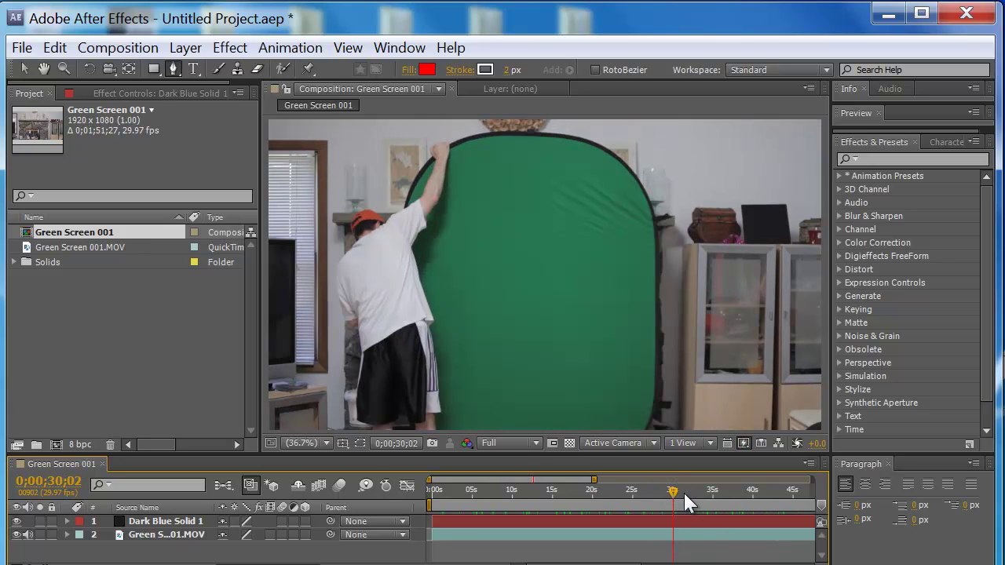
left_click(684, 493)
Step: Fit the whole comp in the timeline and settle on frame 0;01;18;06
key("semicolon")
left_click(640, 492)
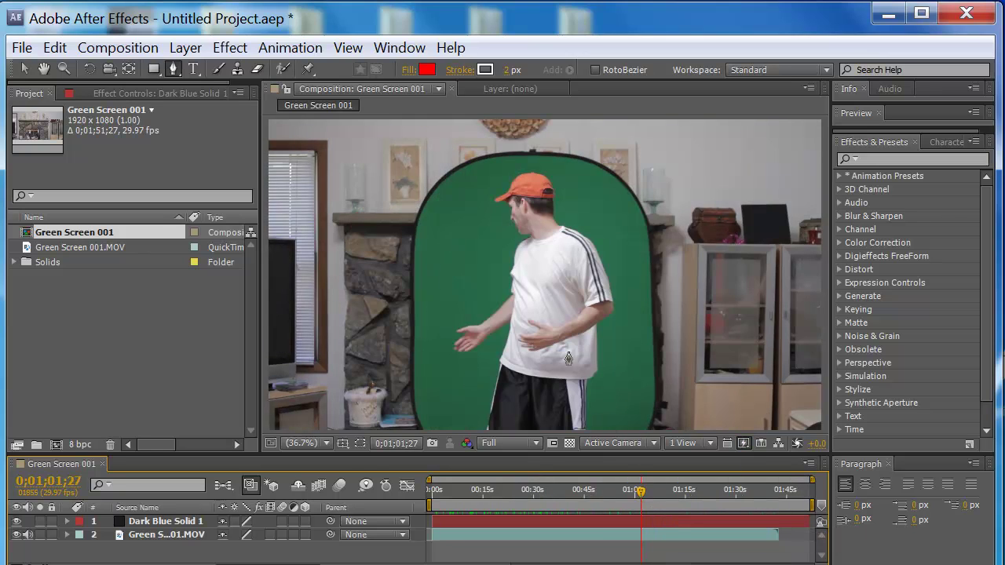
left_click(650, 493)
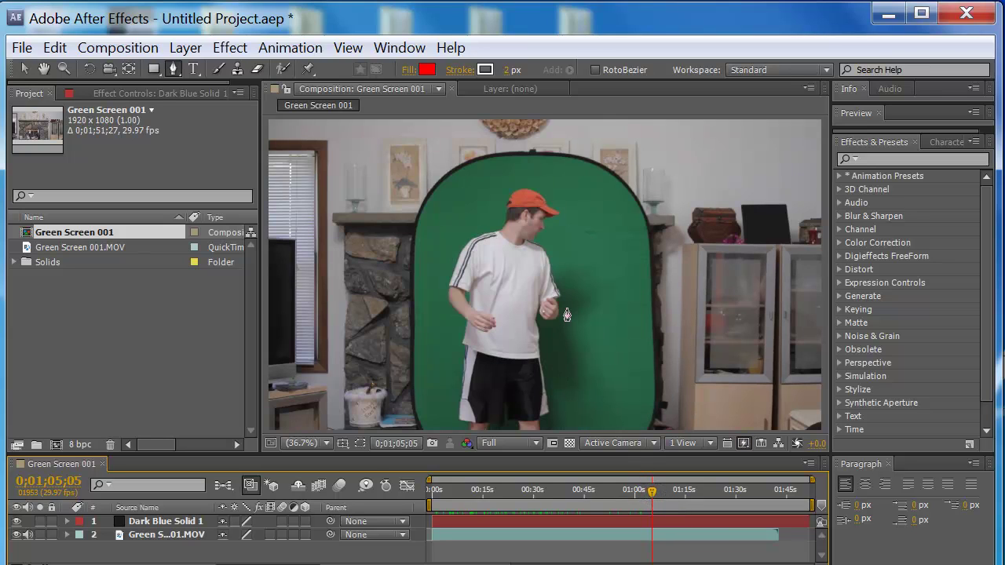
left_click(723, 492)
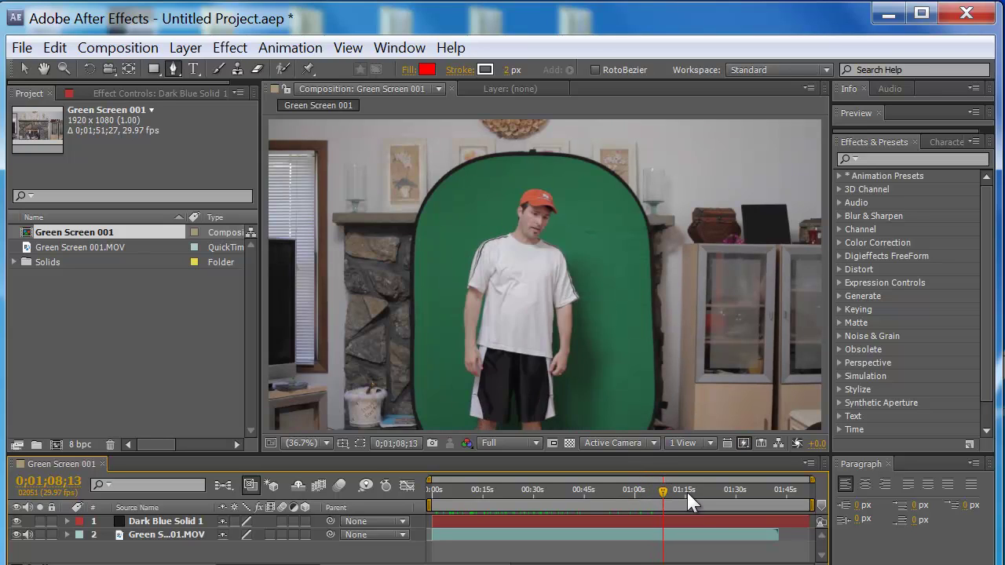
left_click(695, 489)
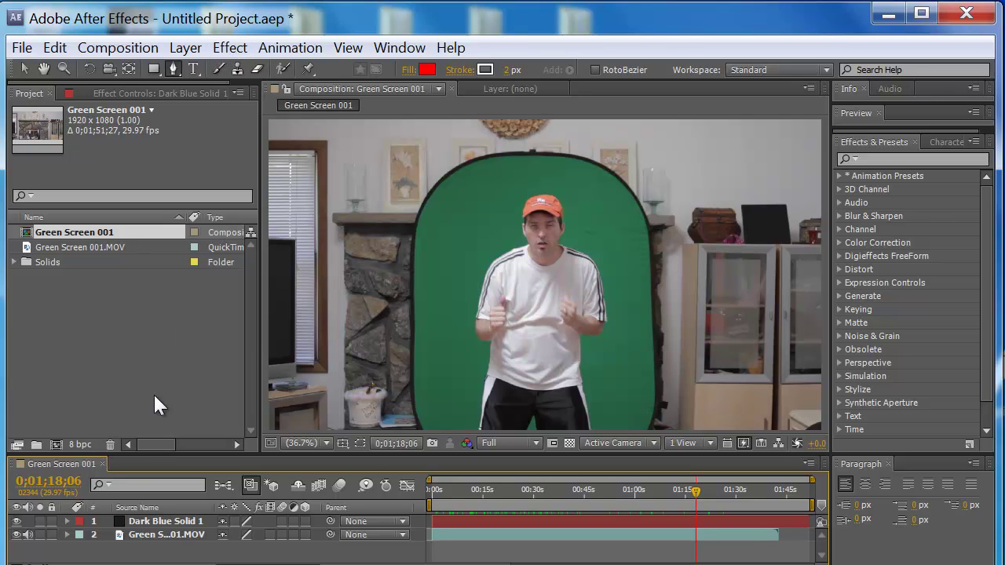
Step: Apply Keying > Color Key to the Green Screen 001.MOV layer, leaving the default blue key colour
left_click(153, 537)
left_click(229, 49)
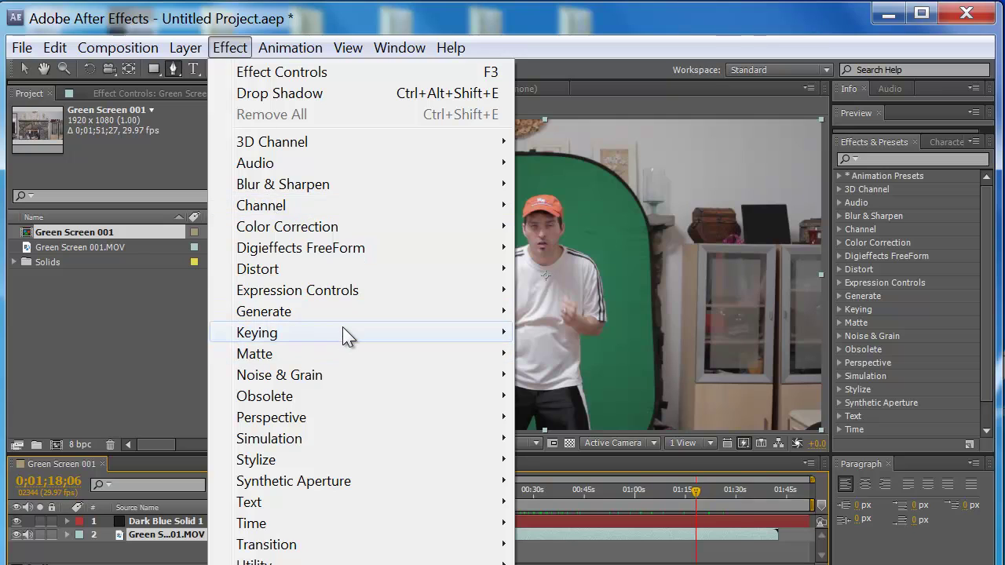
mouse_move(345, 334)
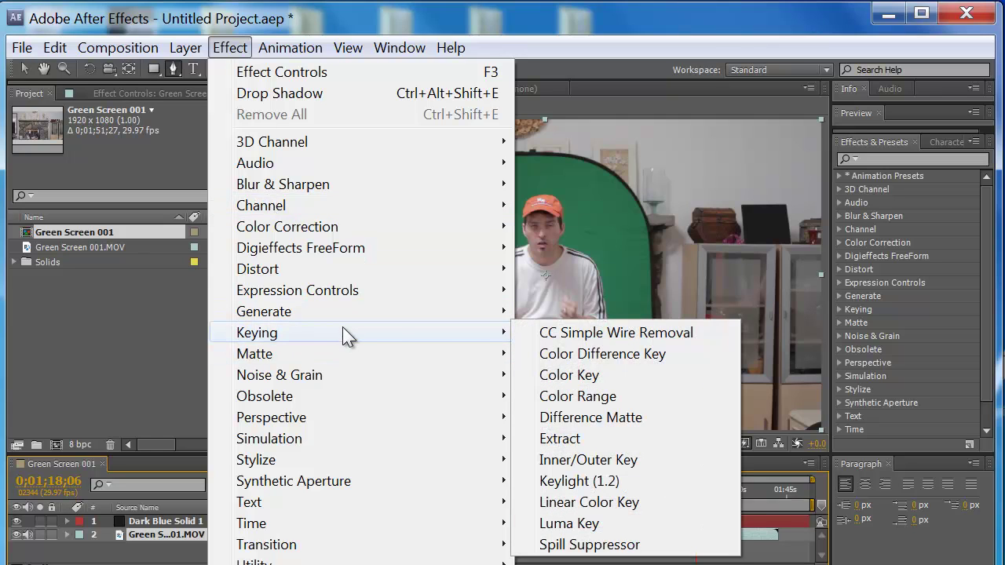
left_click(569, 375)
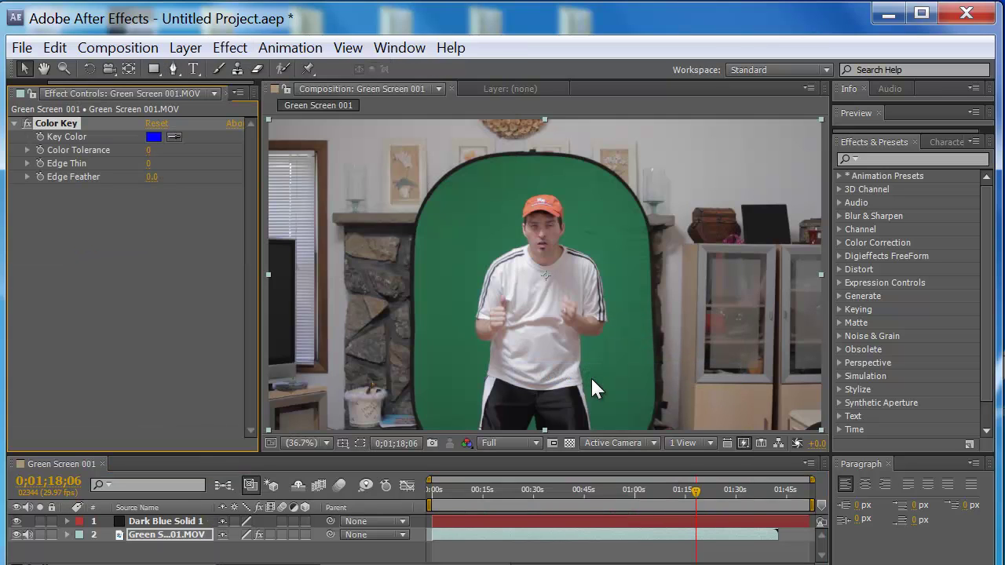
left_click(233, 50)
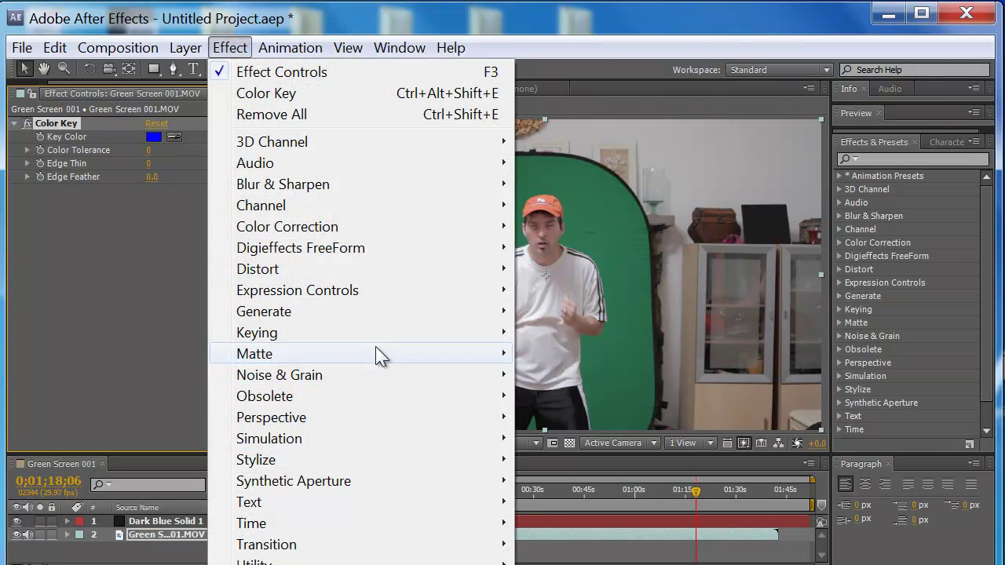
mouse_move(423, 338)
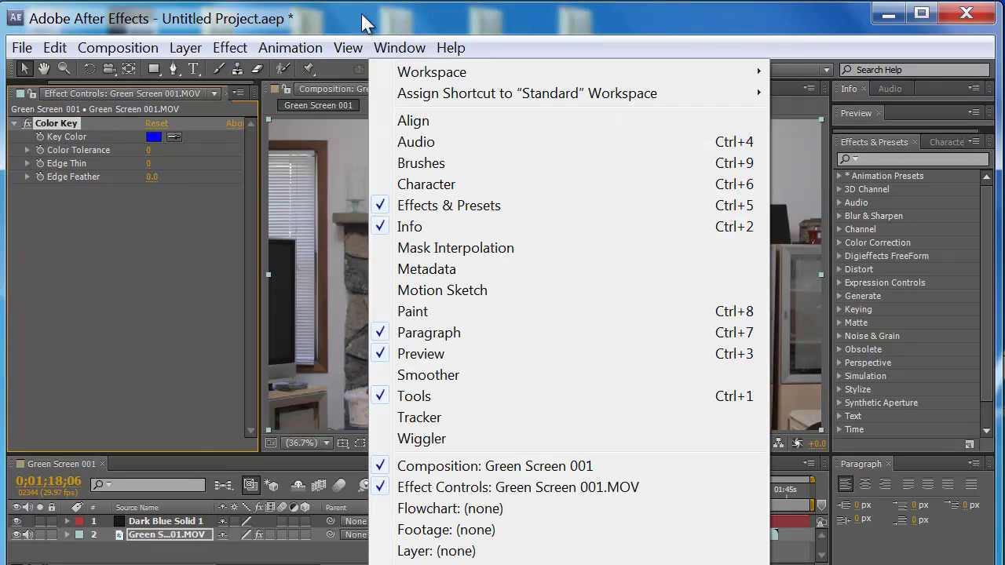
left_click(364, 17)
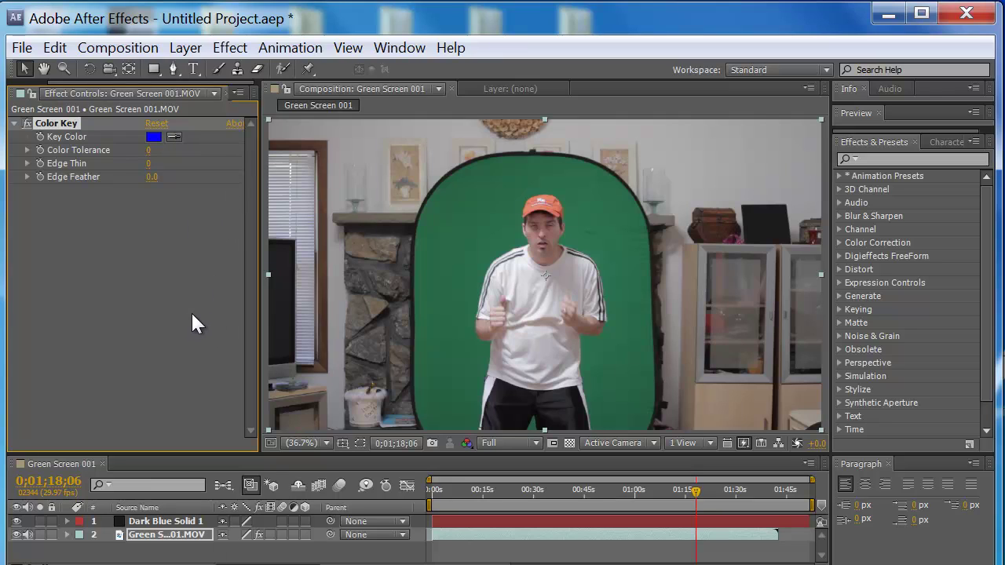
Step: Key the green with Color Key at tolerance 13, then duplicate it to sample the shoulder fringe
left_click(174, 139)
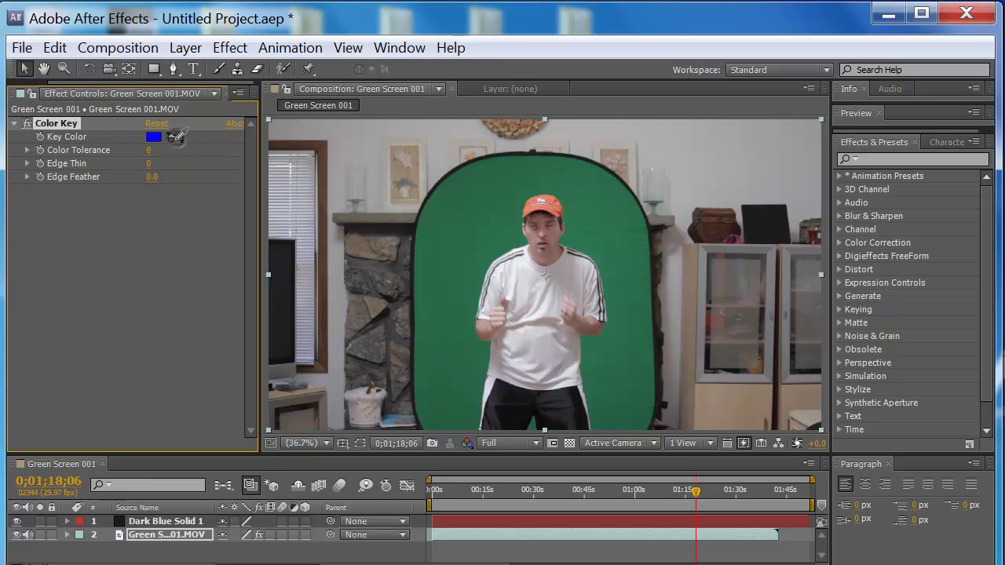
left_click(476, 239)
left_click_drag(150, 153, 297, 167)
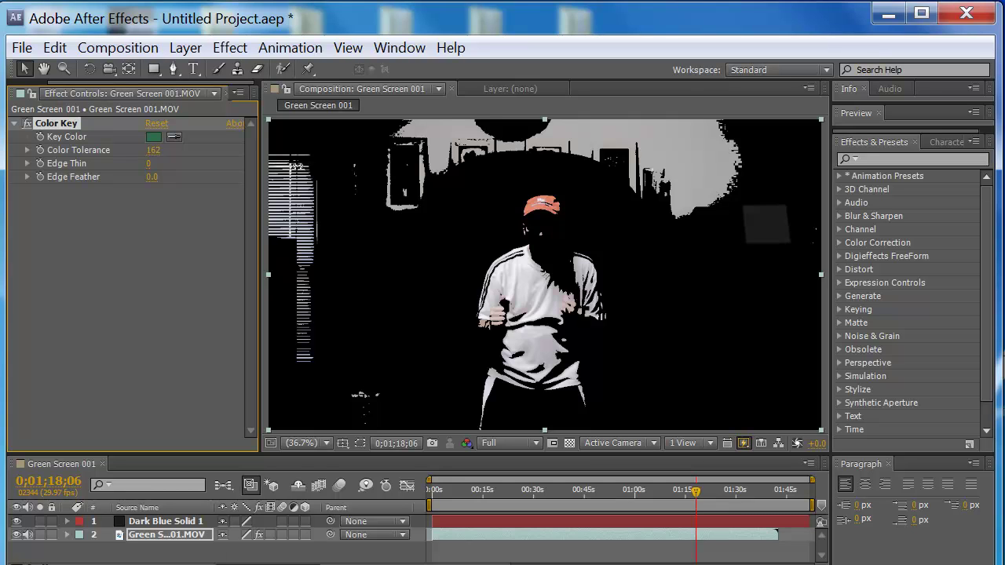
left_click_drag(296, 167, 170, 156)
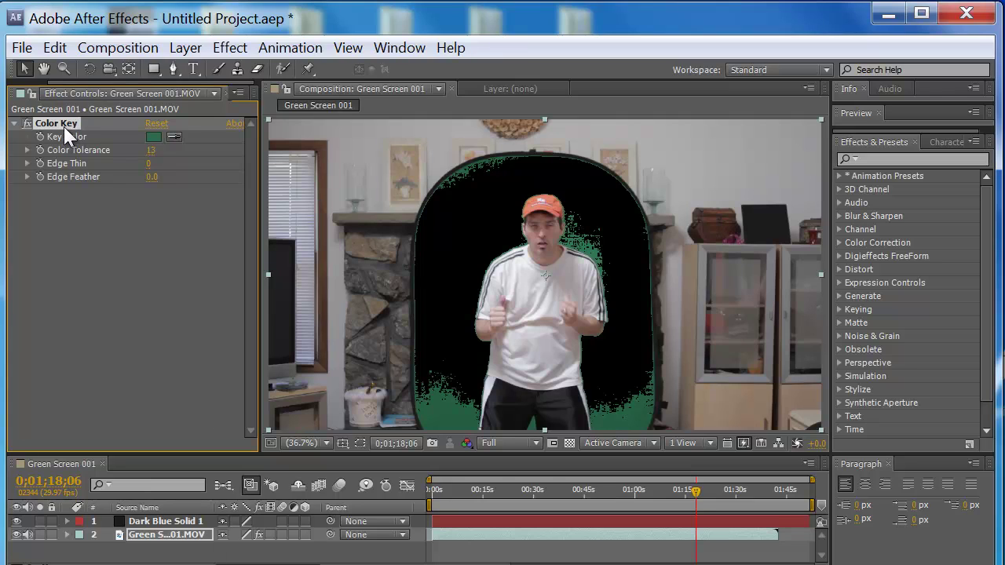
key("ctrl+d")
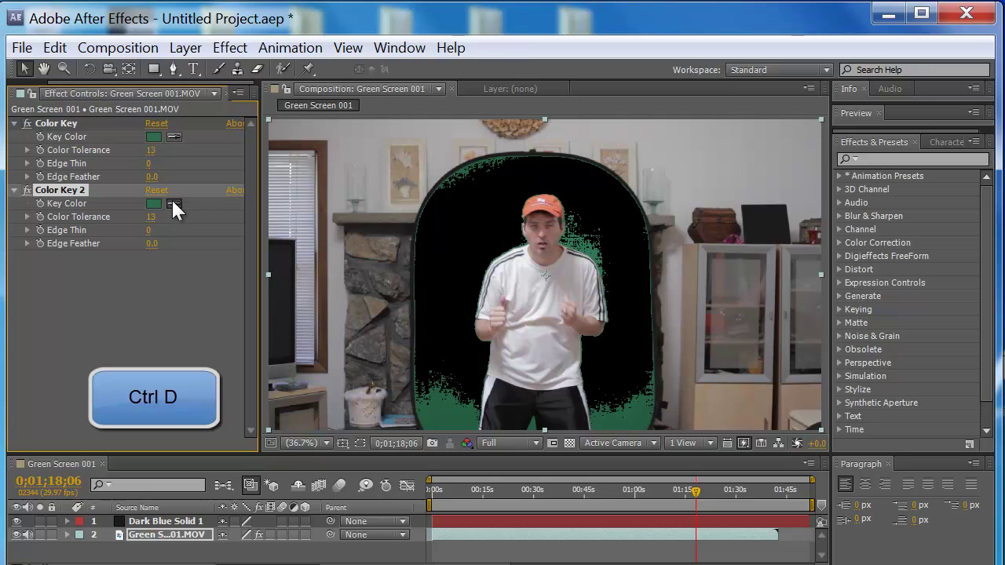
left_click(449, 415)
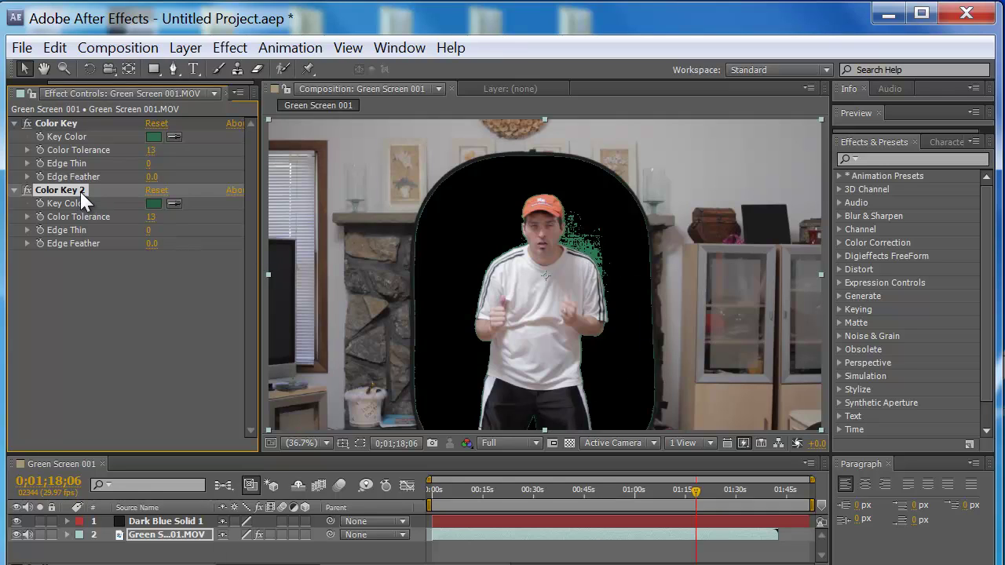
Step: Apply Keylight (1.2) with its Screen Colour sampled from the remaining green
left_click(232, 47)
mouse_move(363, 332)
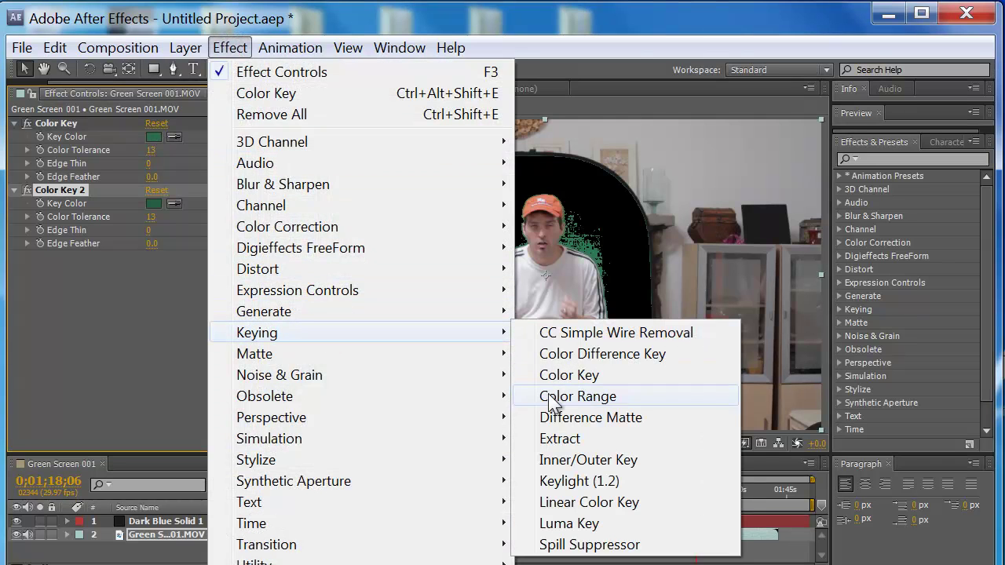
left_click(585, 487)
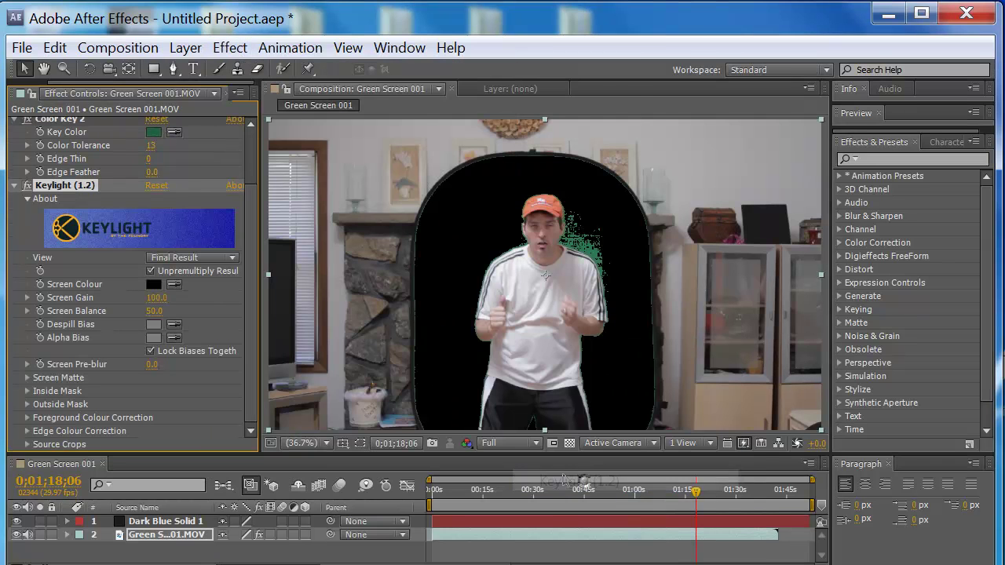
left_click(173, 284)
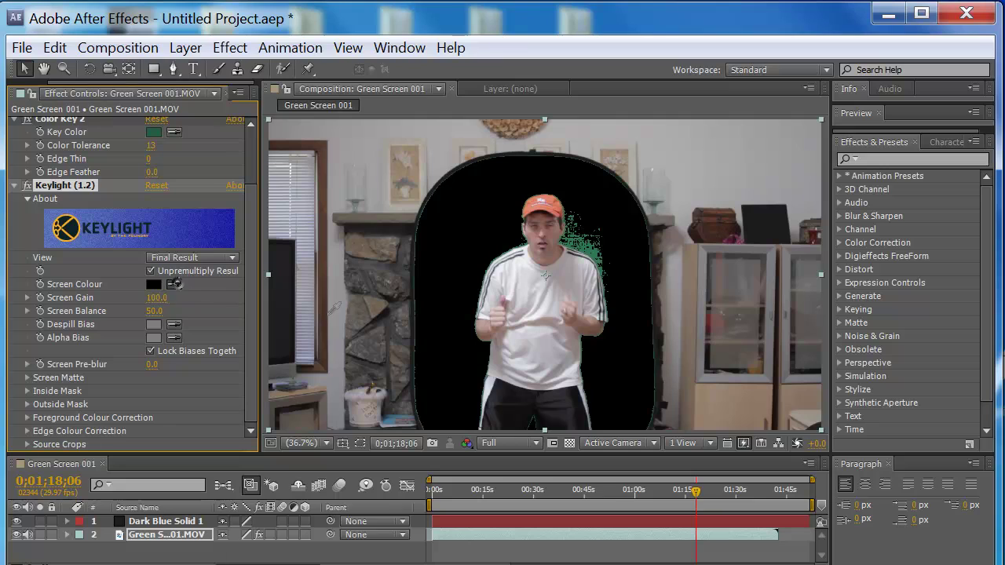
left_click(591, 258)
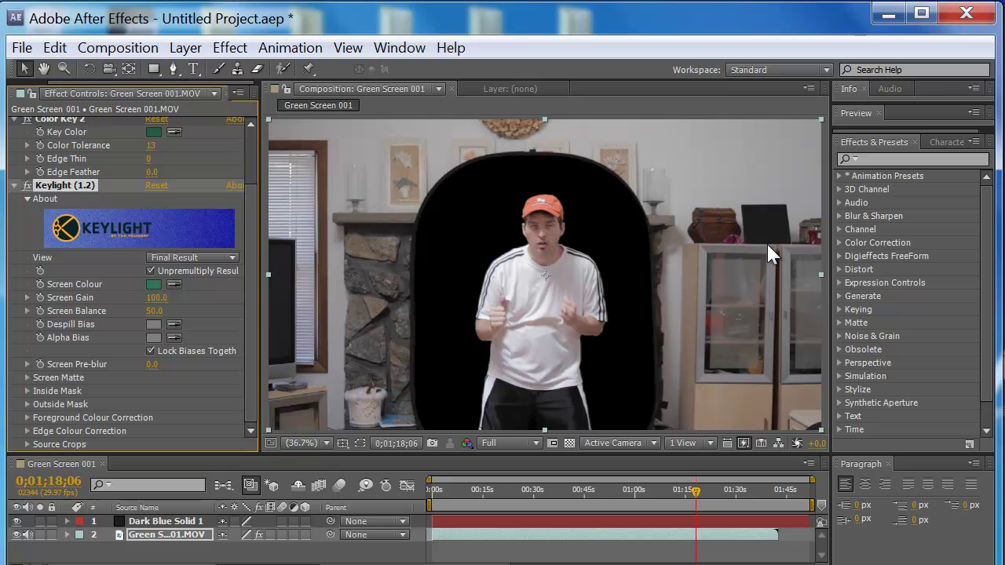
left_click_drag(243, 224, 214, 147)
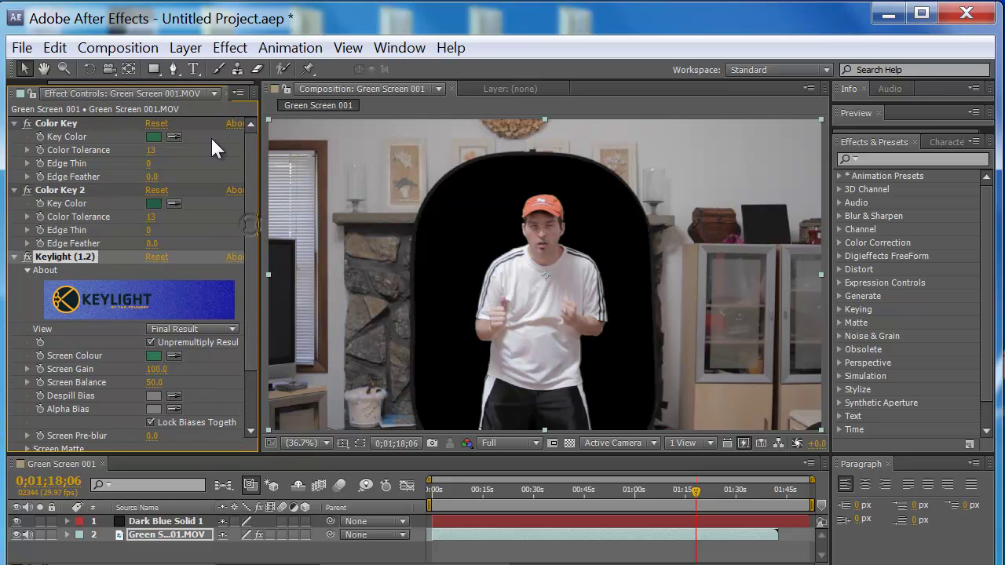
Step: Collapse both Color Key effects in Effect Controls
left_click(14, 123)
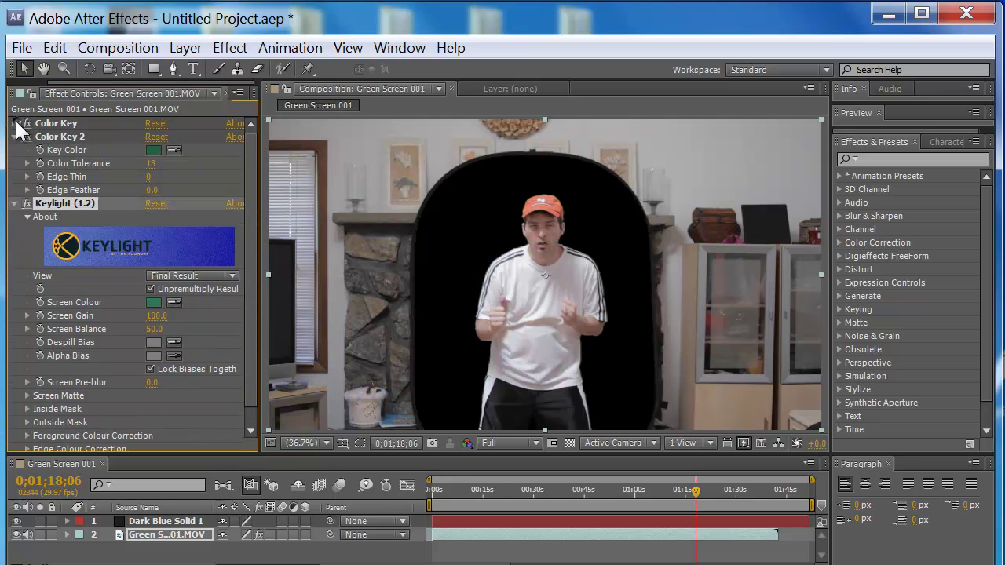
left_click(15, 137)
left_click(325, 443)
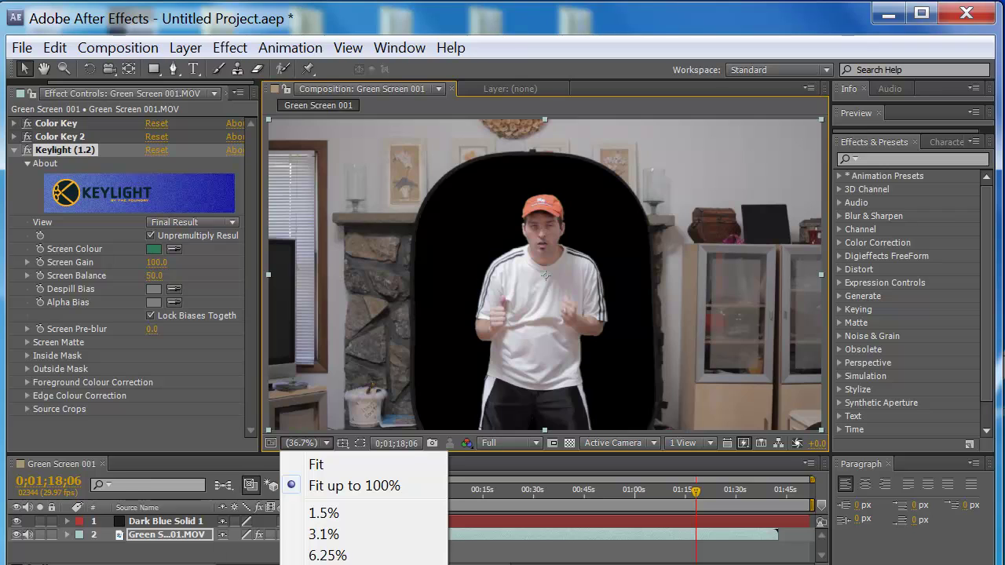
Step: Inspect the keyed man's face, shirt, hands and trousers at 200% magnification
left_click(323, 564)
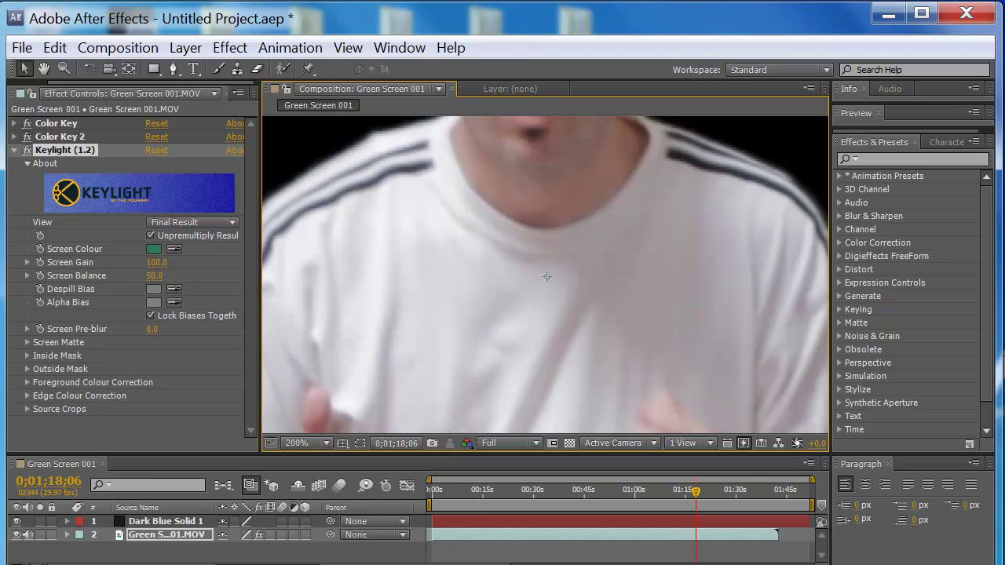
key("h")
left_click_drag(482, 275, 673, 290)
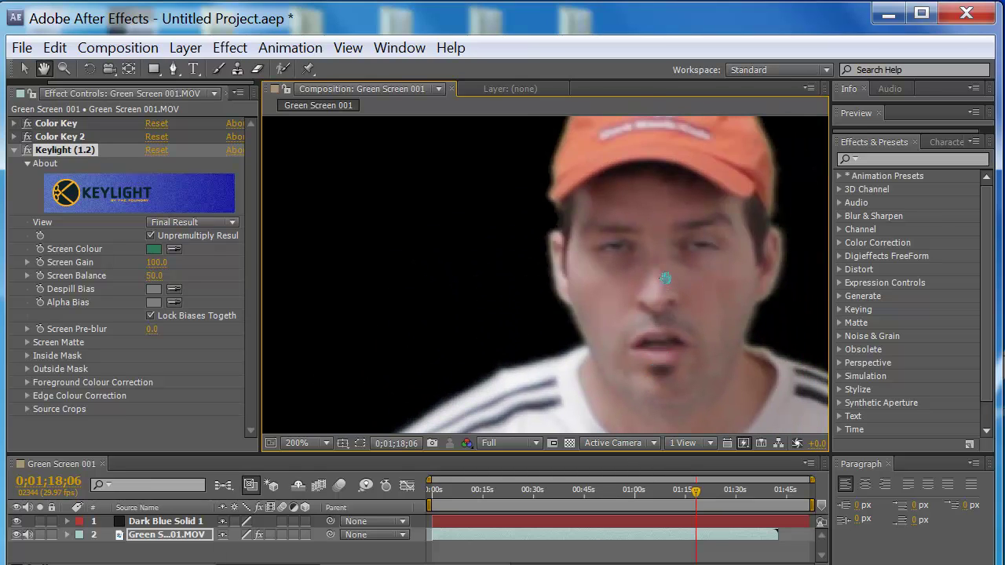
left_click_drag(722, 362, 545, 305)
left_click_drag(665, 379, 602, 333)
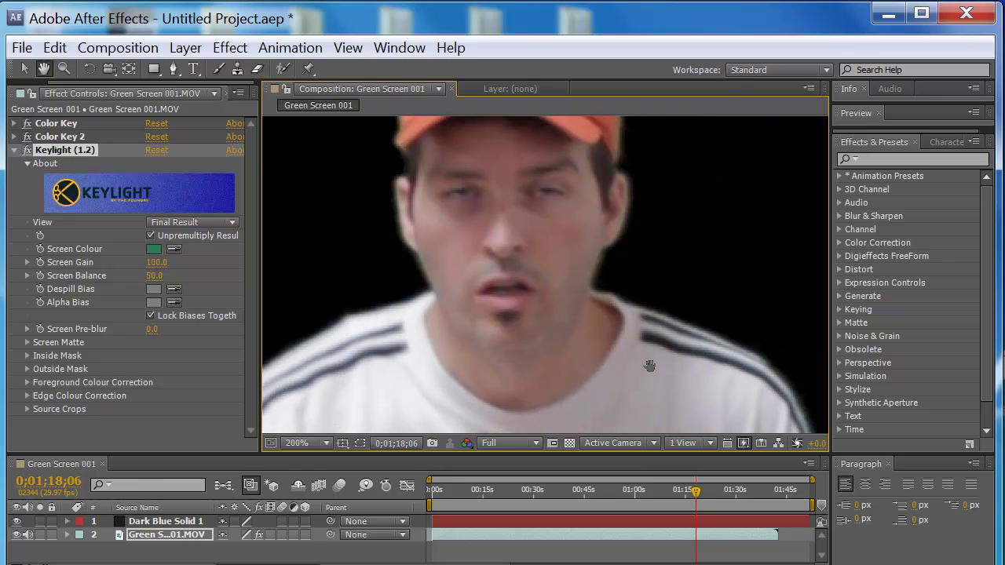
left_click_drag(649, 366, 613, 251)
left_click_drag(656, 369, 620, 260)
left_click_drag(610, 337, 610, 267)
left_click_drag(669, 359, 667, 252)
mouse_move(666, 355)
left_mouse_down()
mouse_move(633, 254)
mouse_move(683, 231)
left_mouse_up()
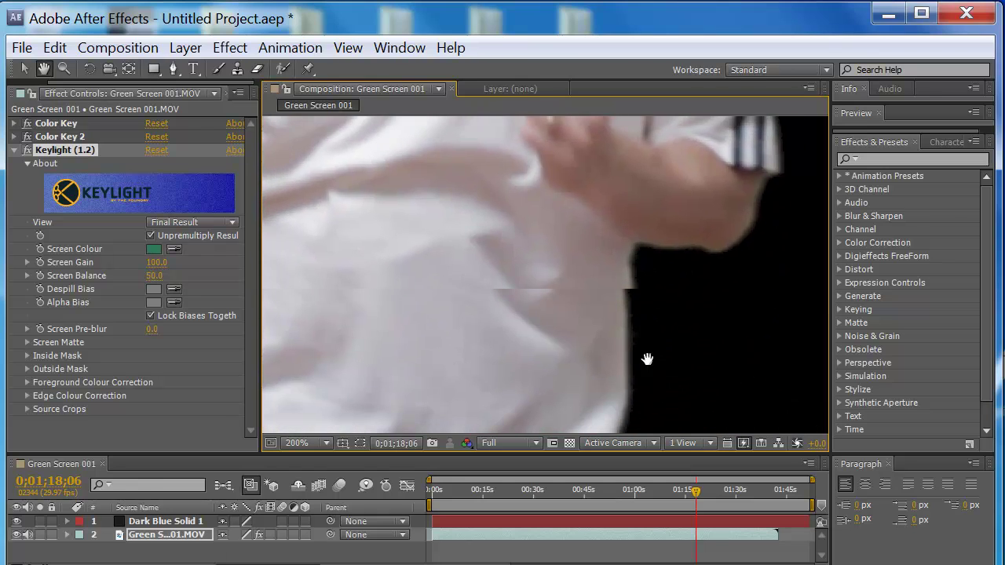
left_click_drag(661, 331, 682, 233)
left_click_drag(683, 379, 730, 228)
mouse_move(727, 298)
left_mouse_down()
mouse_move(740, 186)
mouse_move(745, 274)
mouse_move(725, 337)
left_mouse_up()
mouse_move(675, 196)
left_mouse_down()
mouse_move(673, 326)
mouse_move(648, 311)
mouse_move(574, 382)
left_mouse_up()
key("v")
Step: Go to frame 0;01:20;15 and check the arm, fist and orange cap edges
left_click(703, 493)
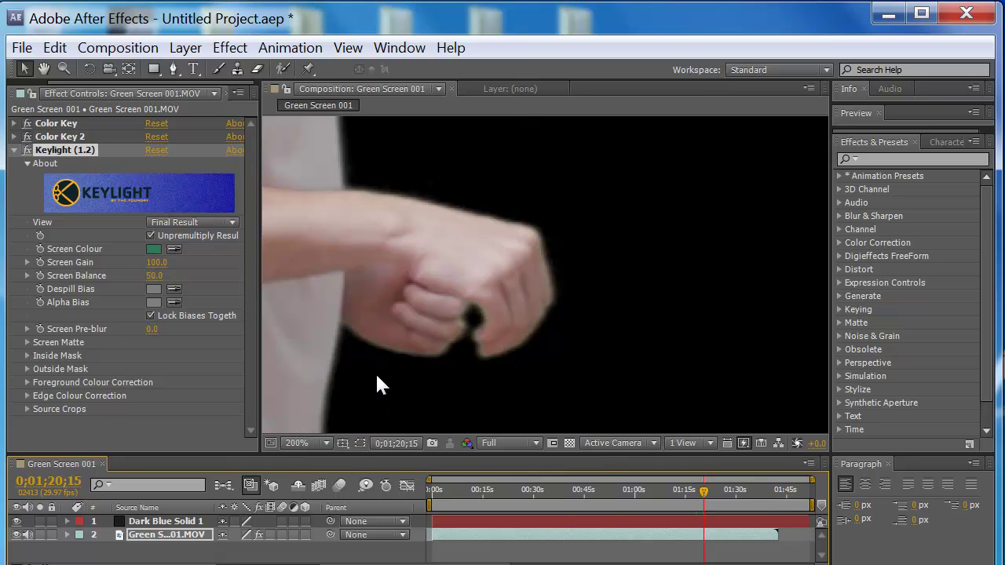
key("space")
left_click_drag(377, 385, 695, 220)
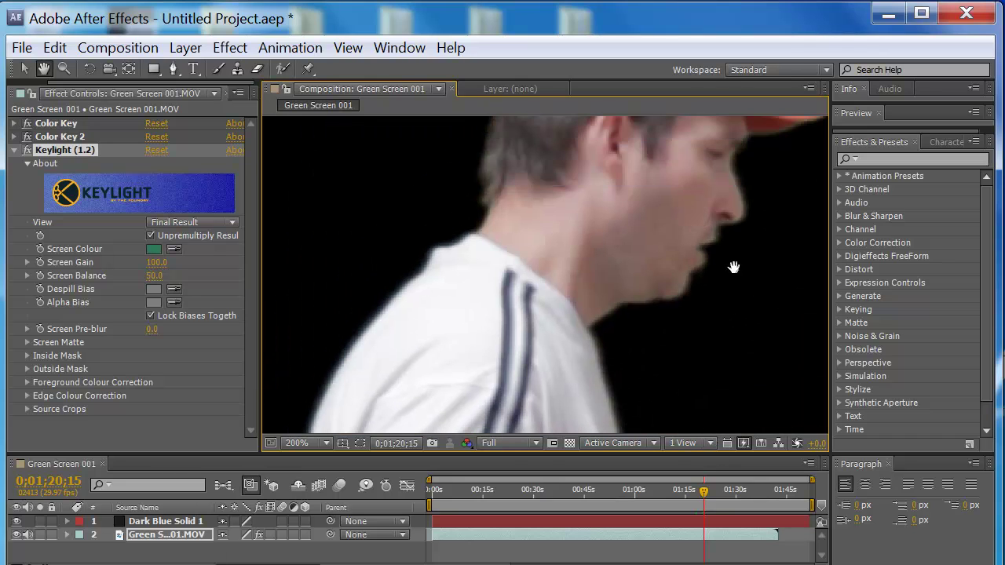
left_click_drag(734, 268, 641, 386)
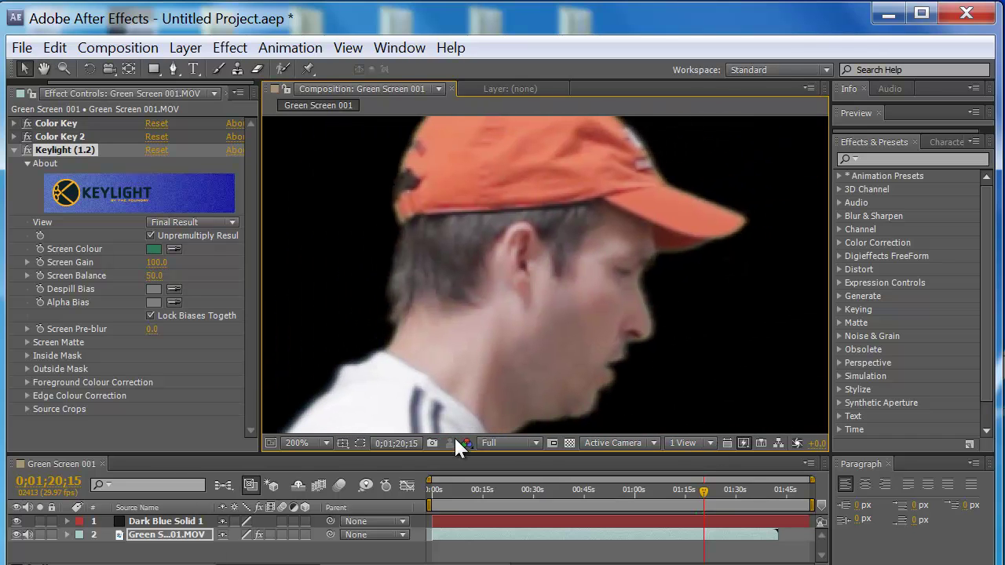
left_click(322, 444)
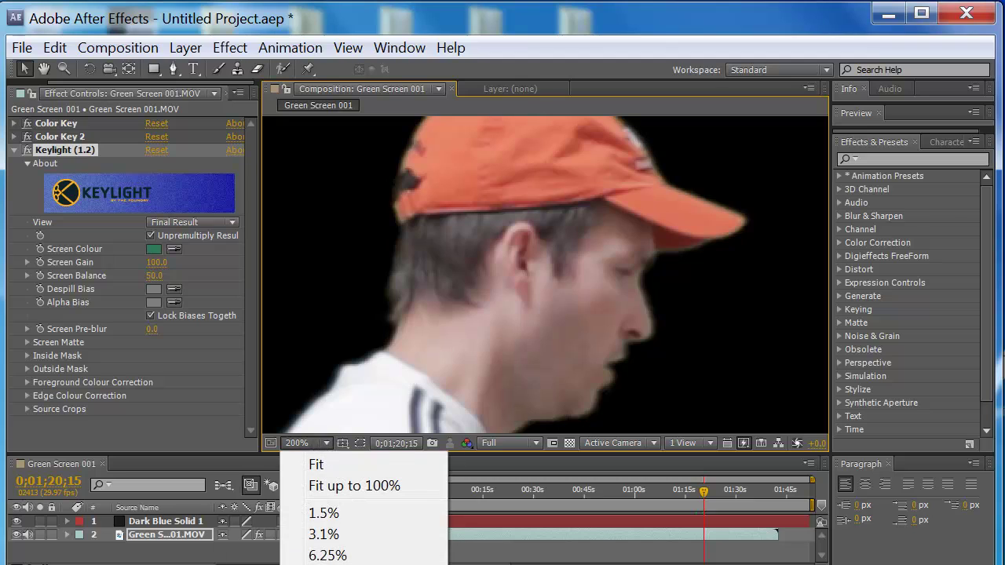
Step: At 400%, try Keylight's Hard Colour and Source replace methods, keeping Soft Colour
left_click(328, 564)
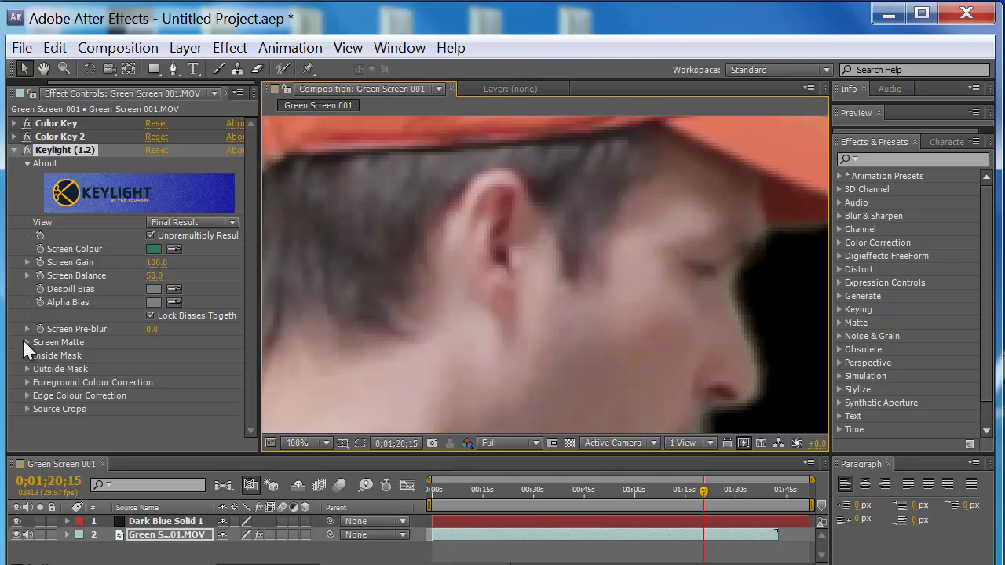
left_click(24, 342)
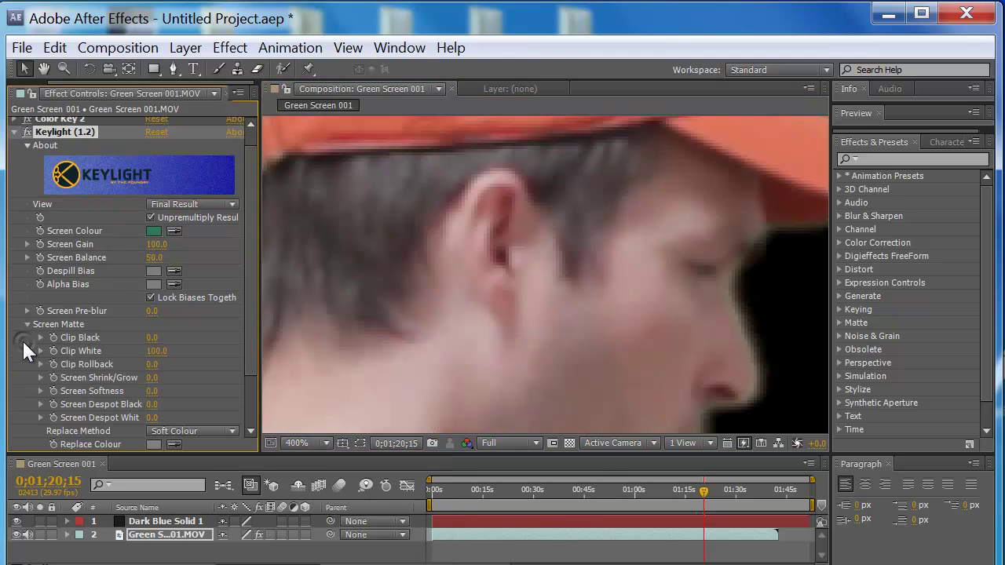
left_click_drag(250, 300, 248, 323)
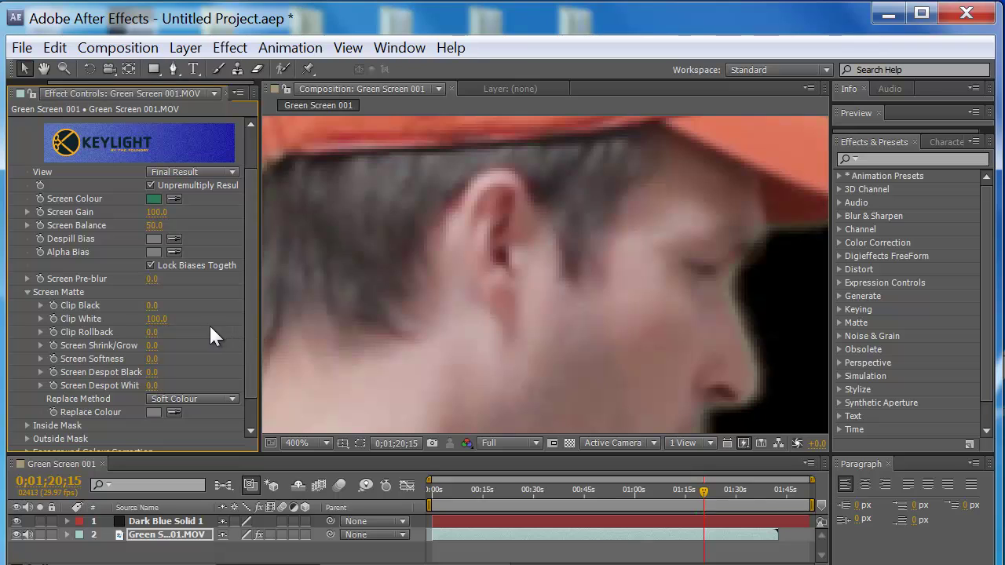
left_click(228, 397)
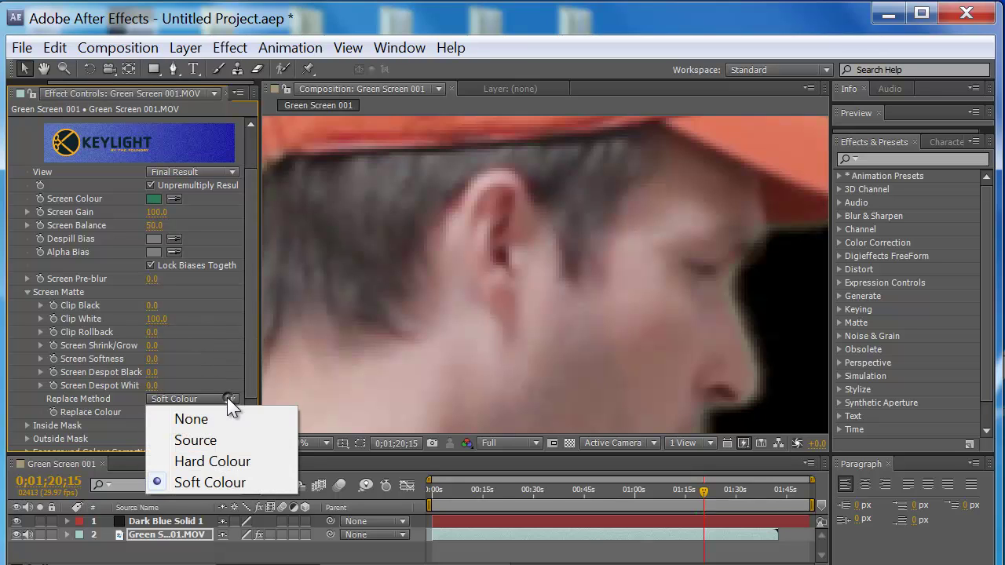
left_click(228, 464)
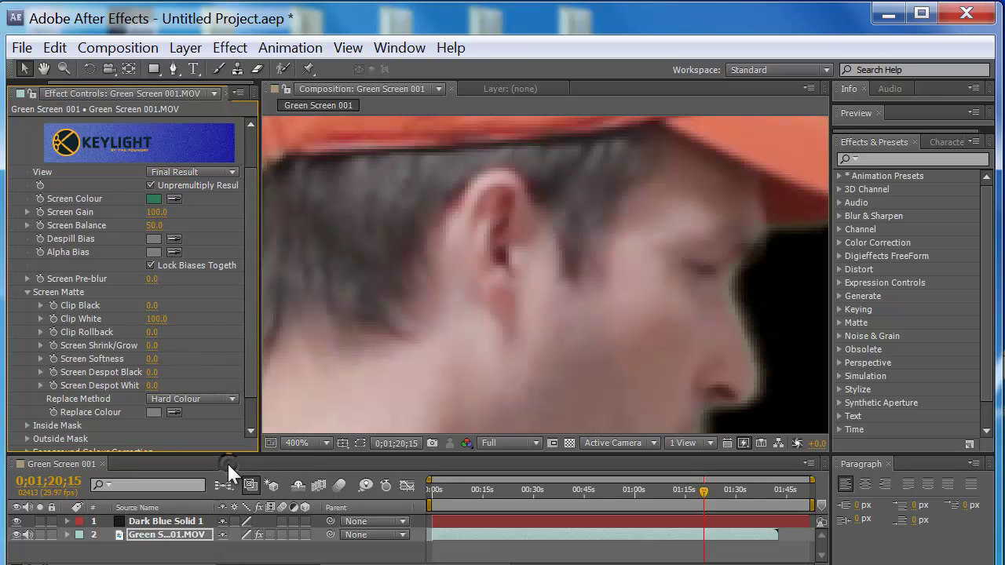
left_click(226, 399)
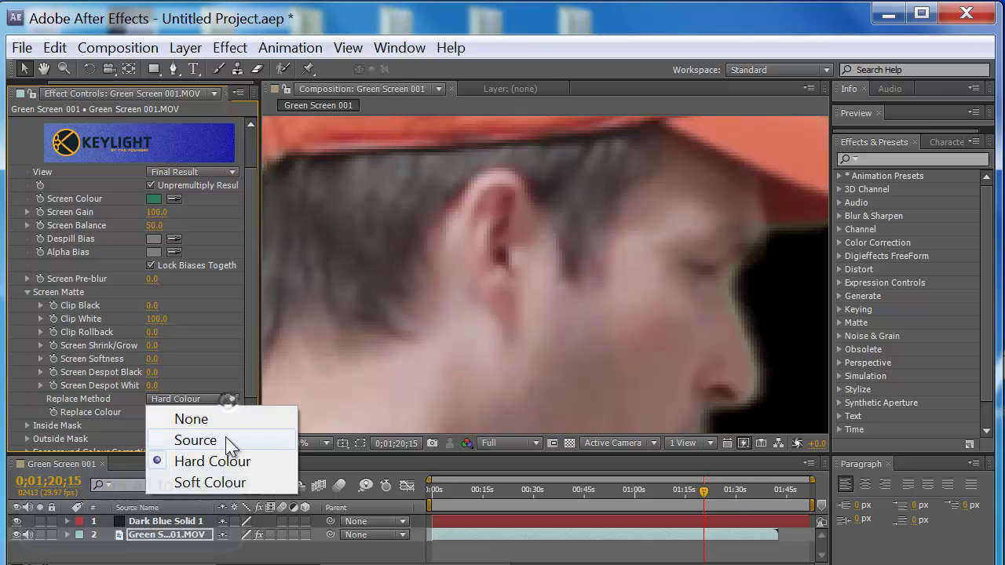
left_click(226, 438)
left_click(228, 398)
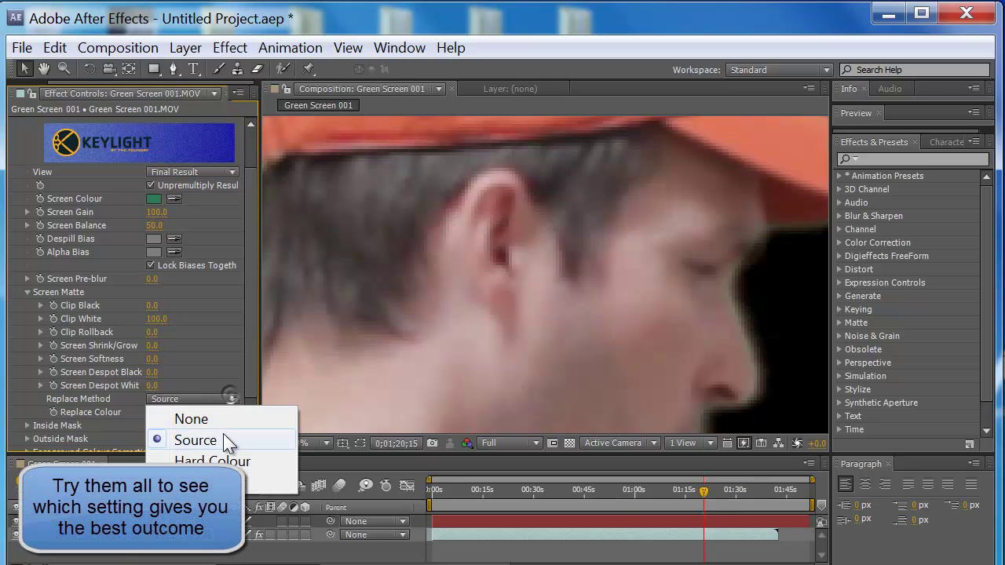
left_click(228, 478)
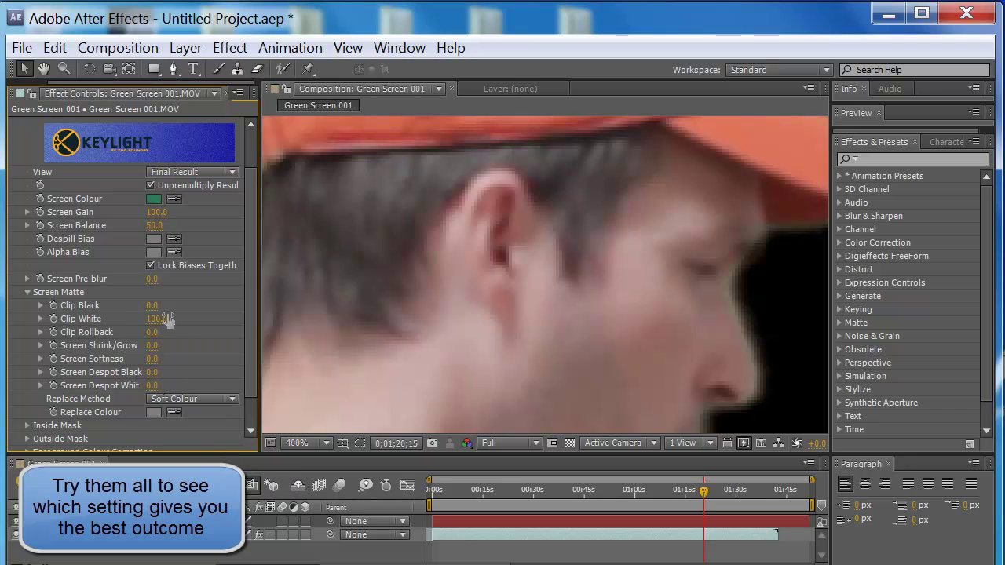
Step: Set Keylight's Clip Black to 68.0 and check the matte at Fit and 100%
left_click_drag(151, 306, 214, 296)
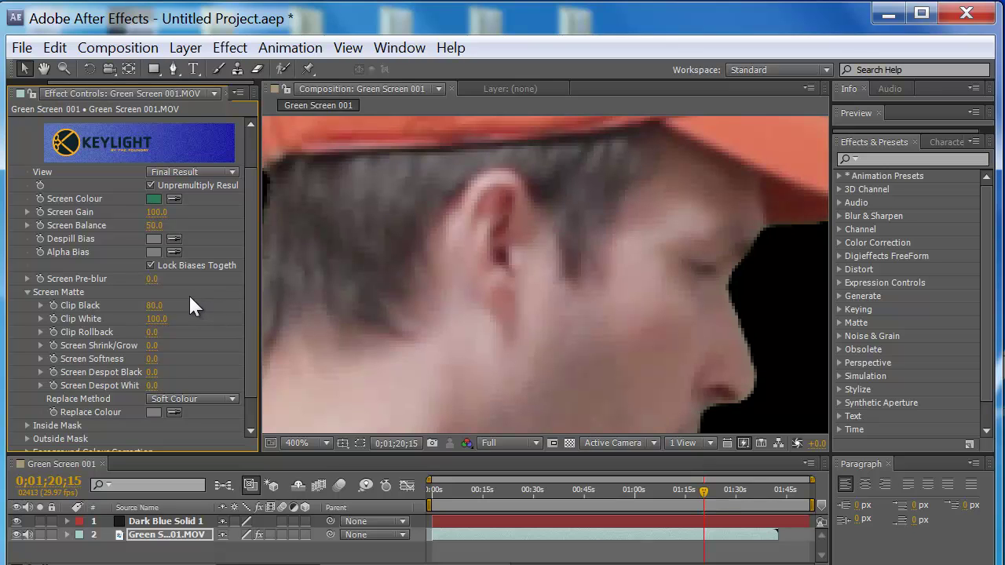
mouse_move(157, 312)
left_mouse_down()
mouse_move(105, 310)
mouse_move(163, 323)
mouse_move(152, 318)
left_mouse_up()
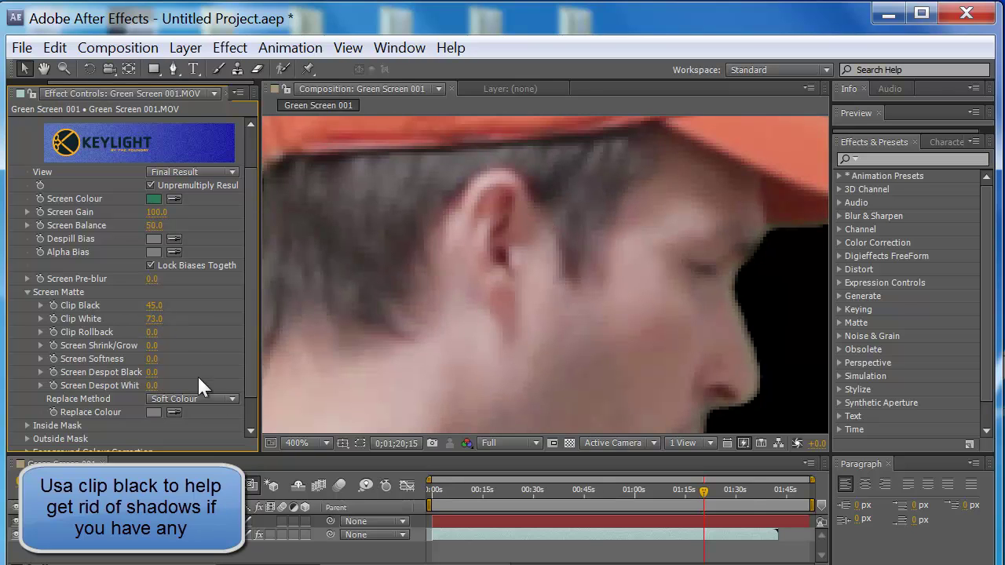
left_click(324, 442)
left_click(345, 486)
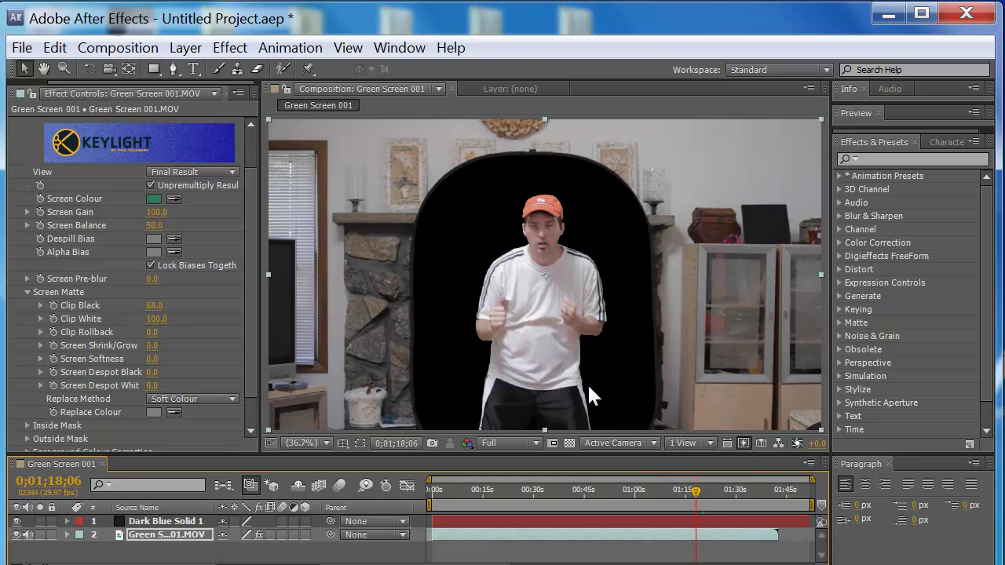
left_click(327, 444)
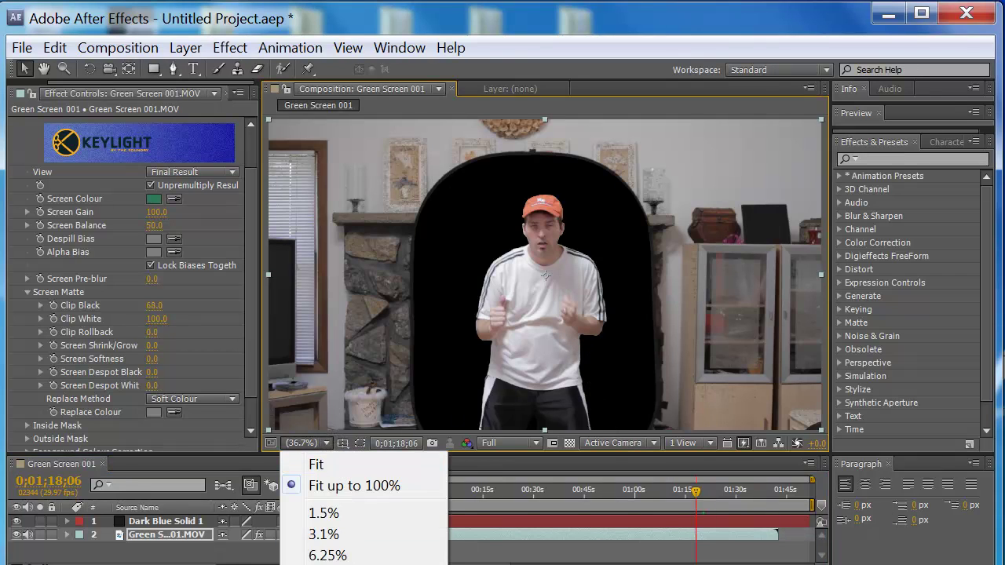
key("slash")
key("h")
left_click_drag(511, 428, 530, 341)
key("v")
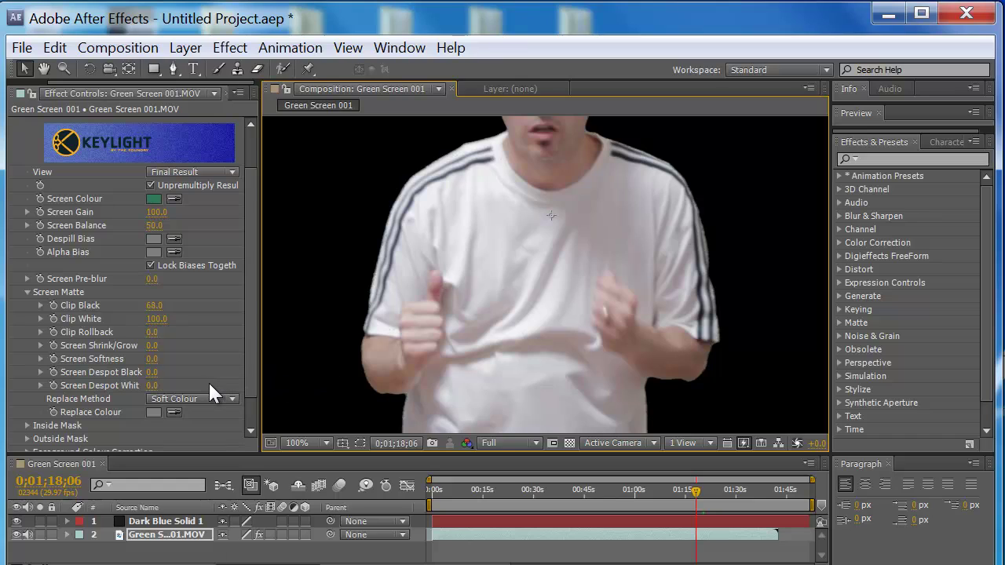
Step: Set Screen Shrink/Grow to -0.5 and review the matte, ending at 0;01;03;02 in Fit view
left_click(152, 346)
type("-0.5")
key("Return")
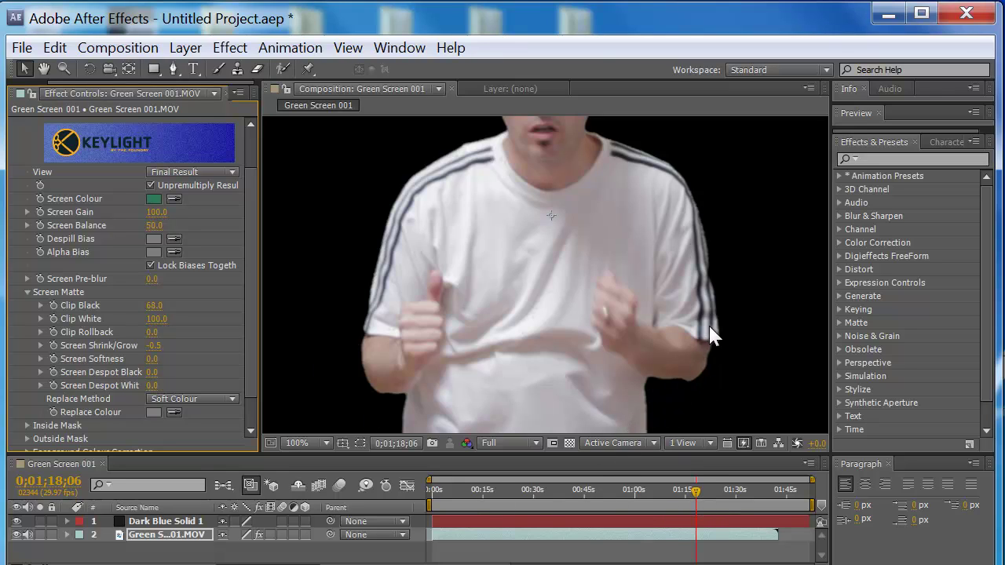
left_click(706, 492)
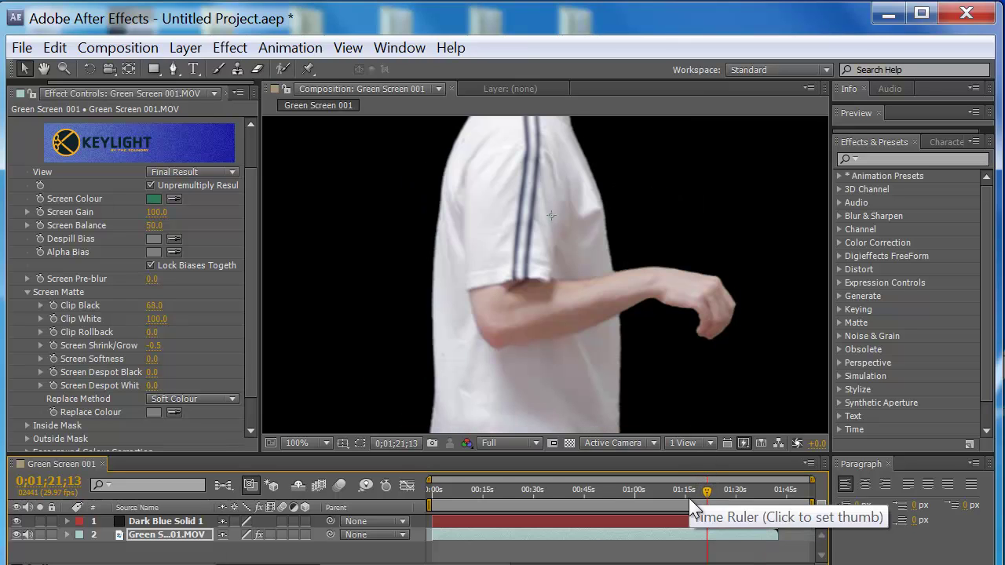
left_click(678, 493)
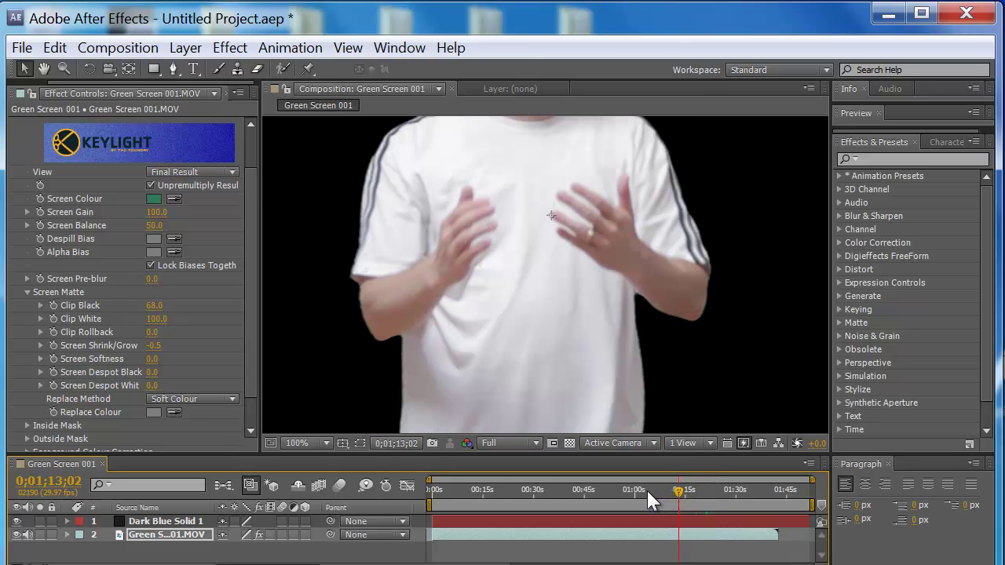
left_click(644, 492)
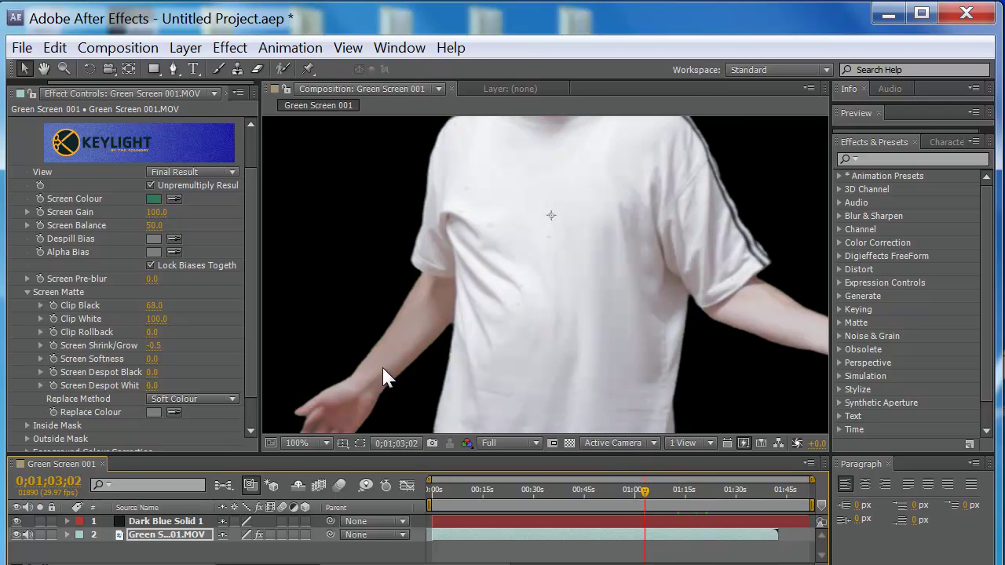
left_click(325, 443)
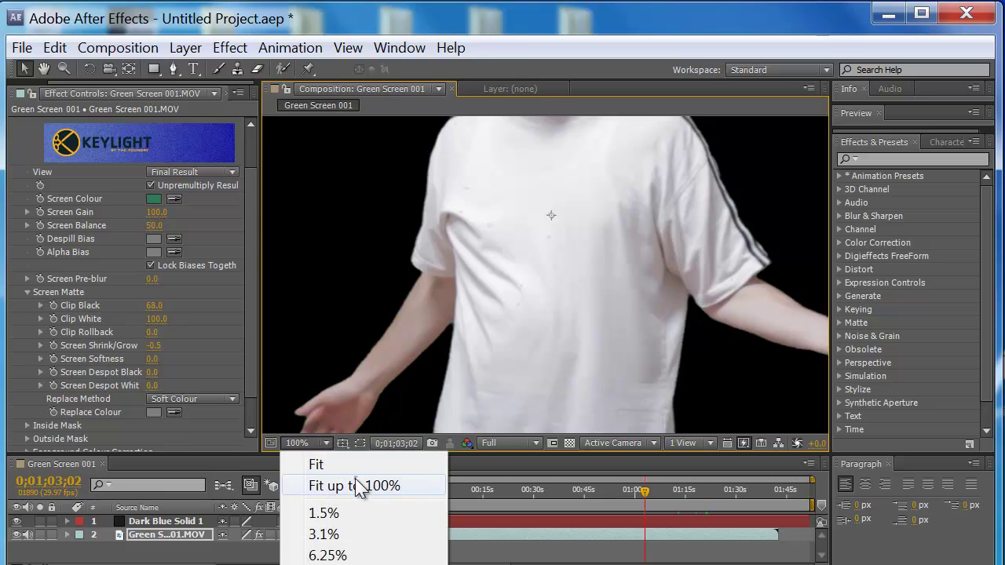
left_click(357, 487)
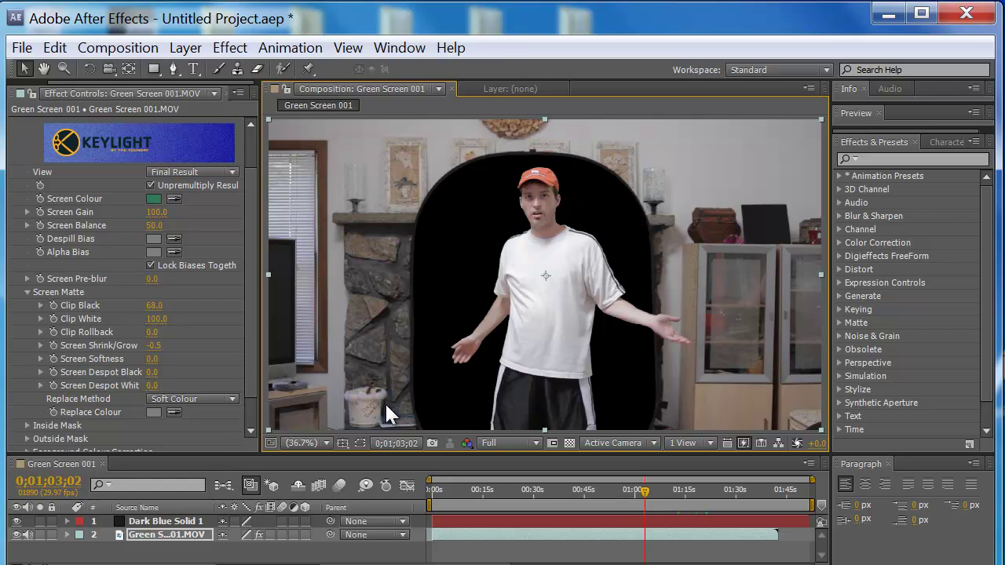
Step: Draw a rectangular mask around the man on the footage layer
left_click_drag(158, 68, 169, 68)
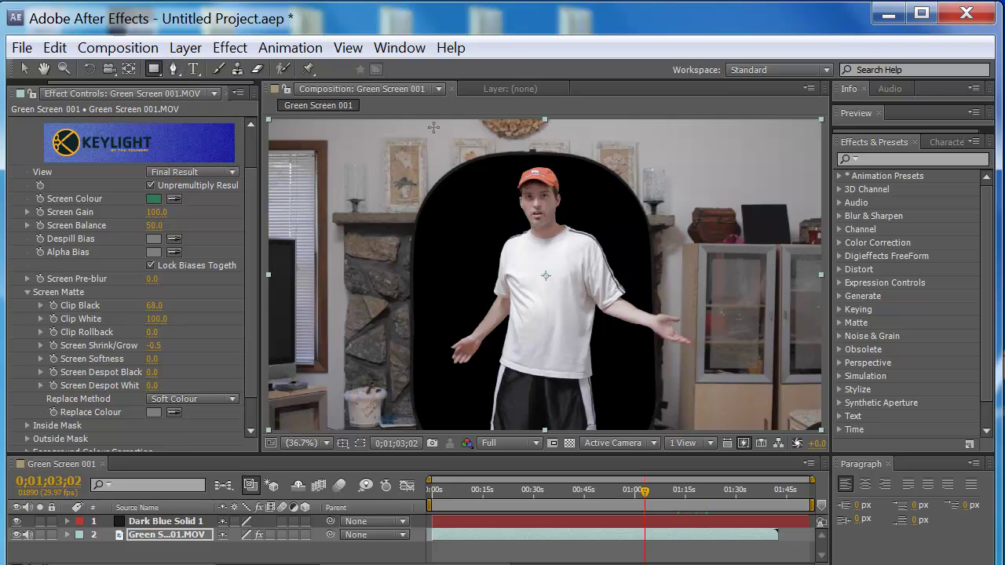
left_click_drag(401, 129, 678, 424)
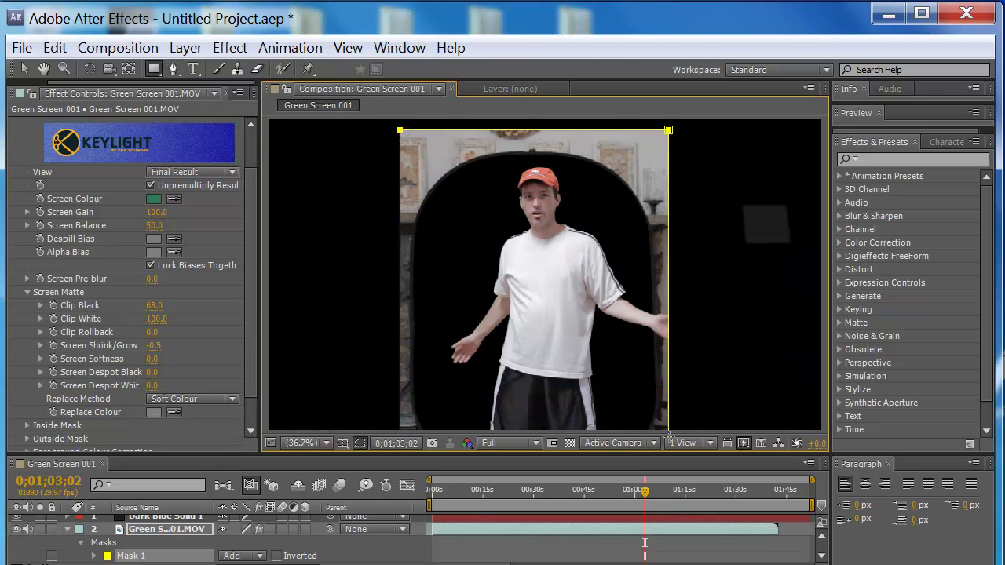
left_click_drag(668, 433, 675, 446)
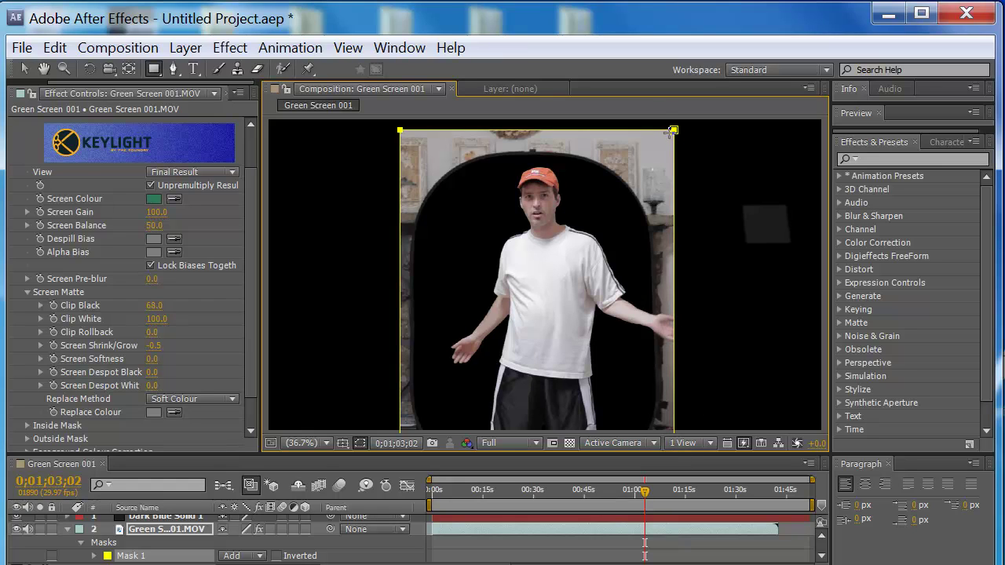
left_click(24, 69)
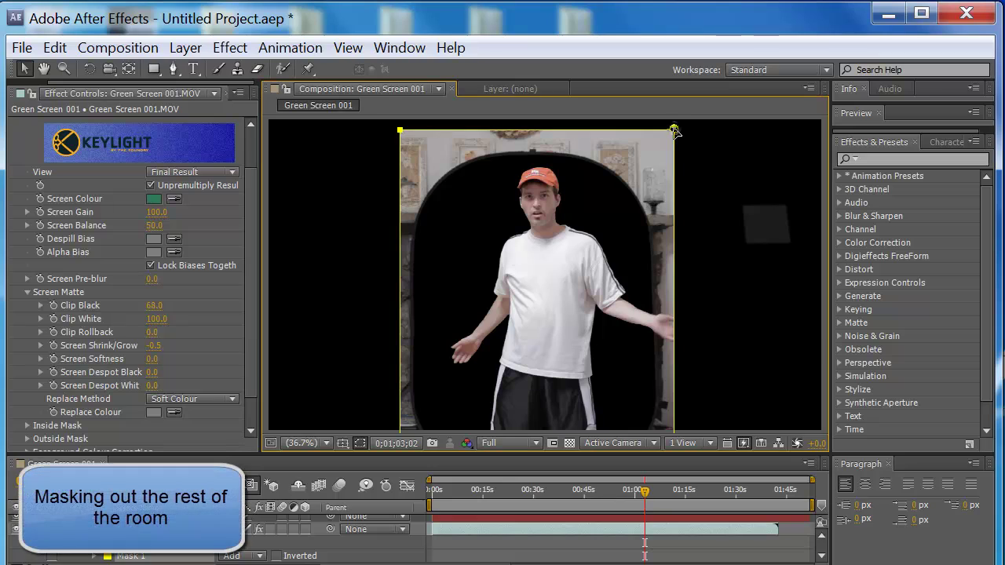
Step: Pull the mask corners in toward the actor and add a point on its left edge
left_click_drag(673, 131, 637, 125)
scroll(673, 341, "down", 3)
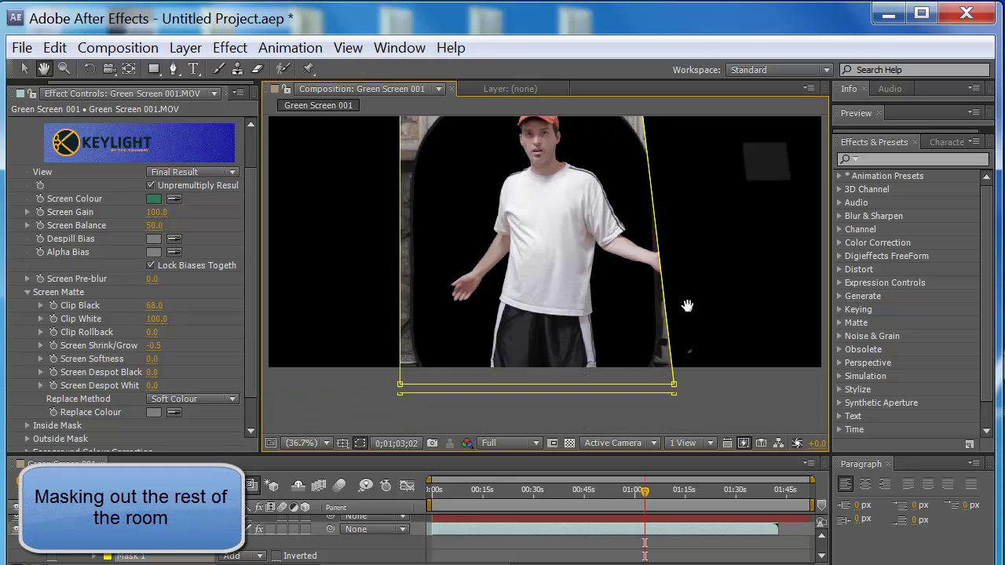
left_click_drag(673, 348, 654, 361)
left_click(400, 352)
left_click_drag(418, 358, 425, 353)
left_click_drag(540, 175, 582, 339)
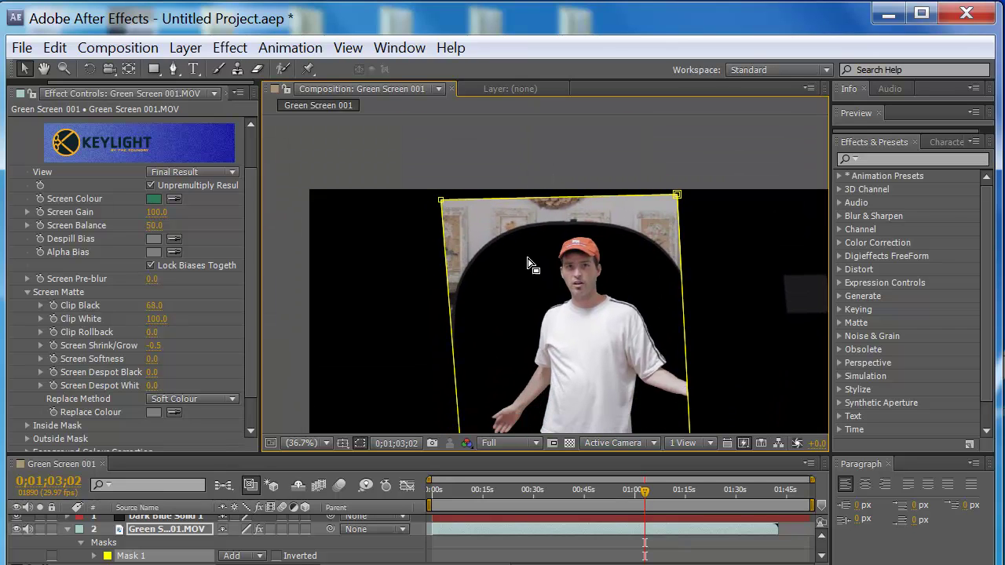
key("g")
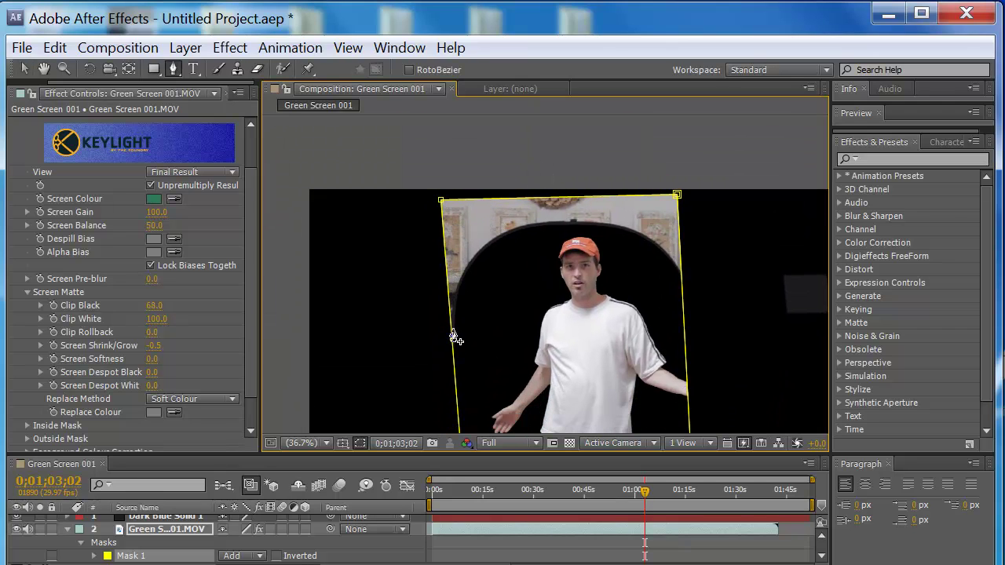
left_click(451, 328)
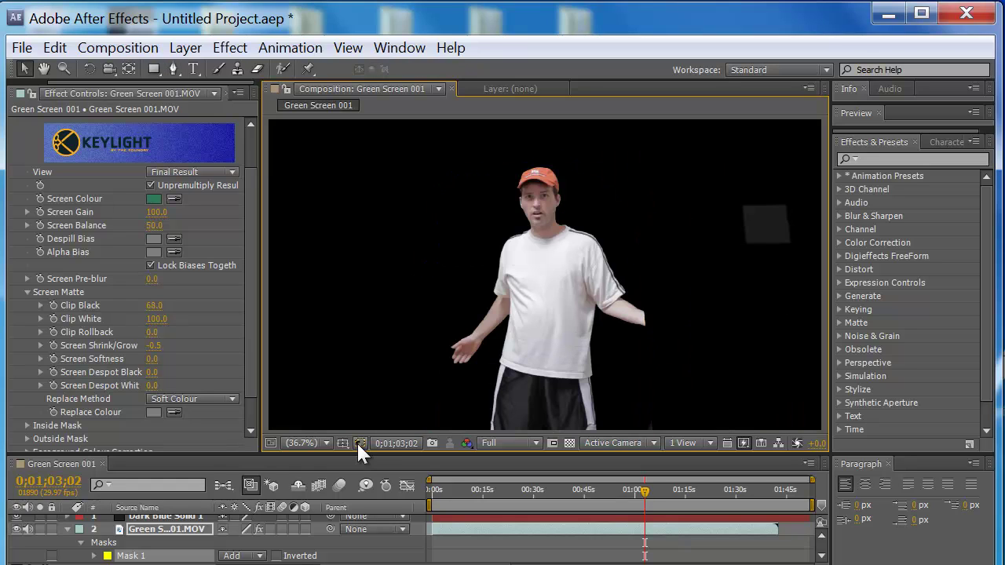
left_click(359, 444)
Step: Import Dantom St House Saratoga.jpg from My Pictures and place it as layer 3 below the footage
left_click(22, 47)
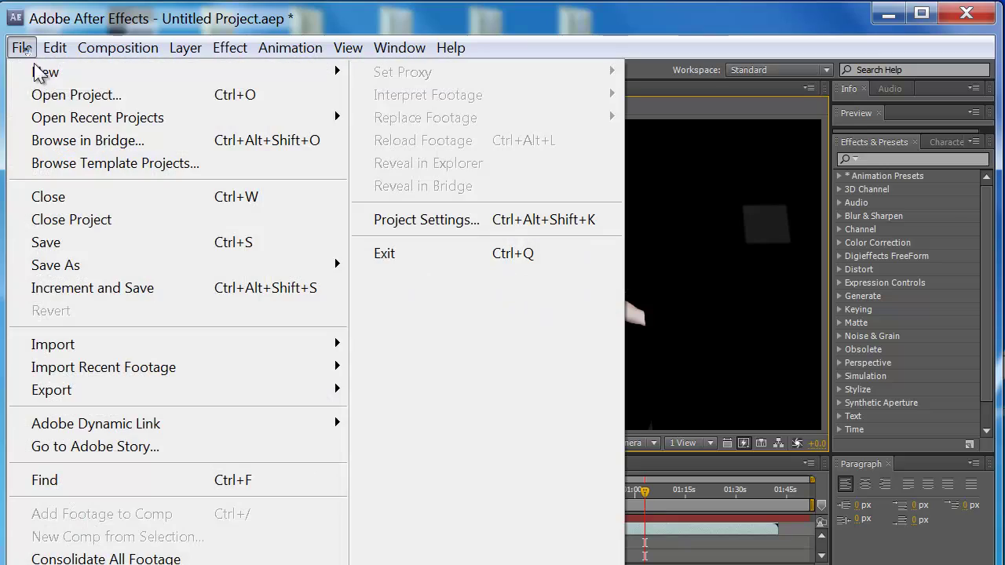
mouse_move(168, 346)
left_click(371, 344)
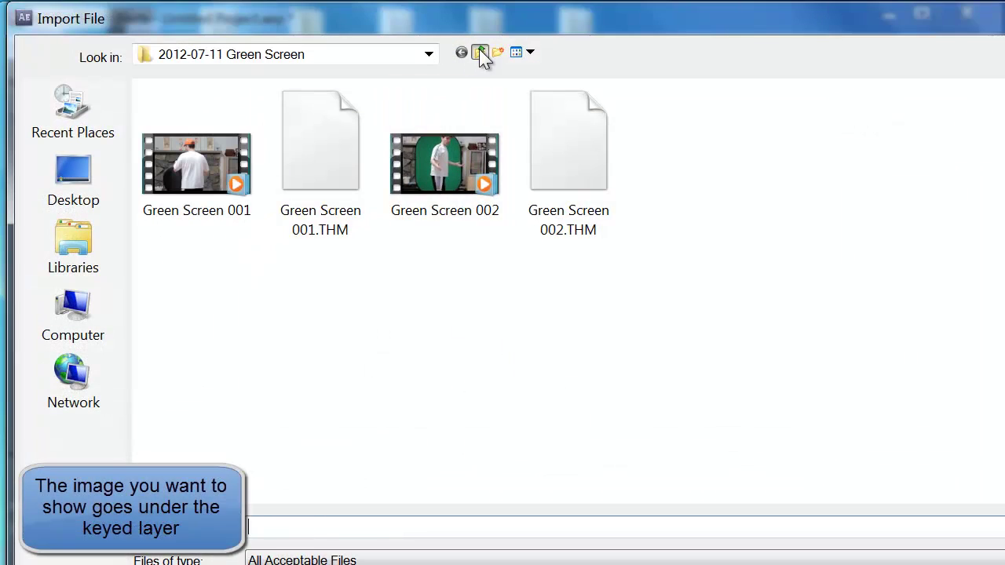
left_click(480, 52)
scroll(570, 290, "down", 10)
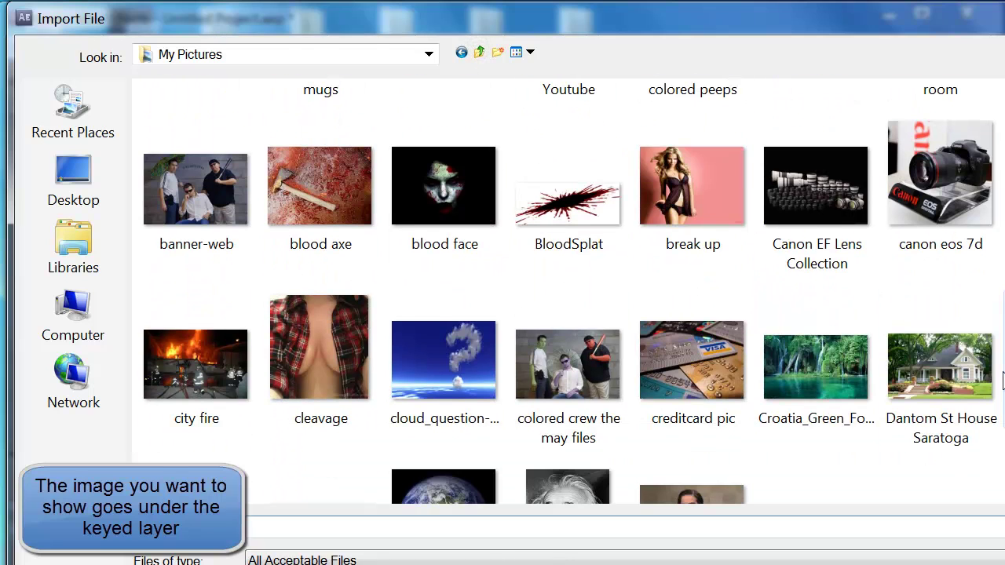
double_click(954, 359)
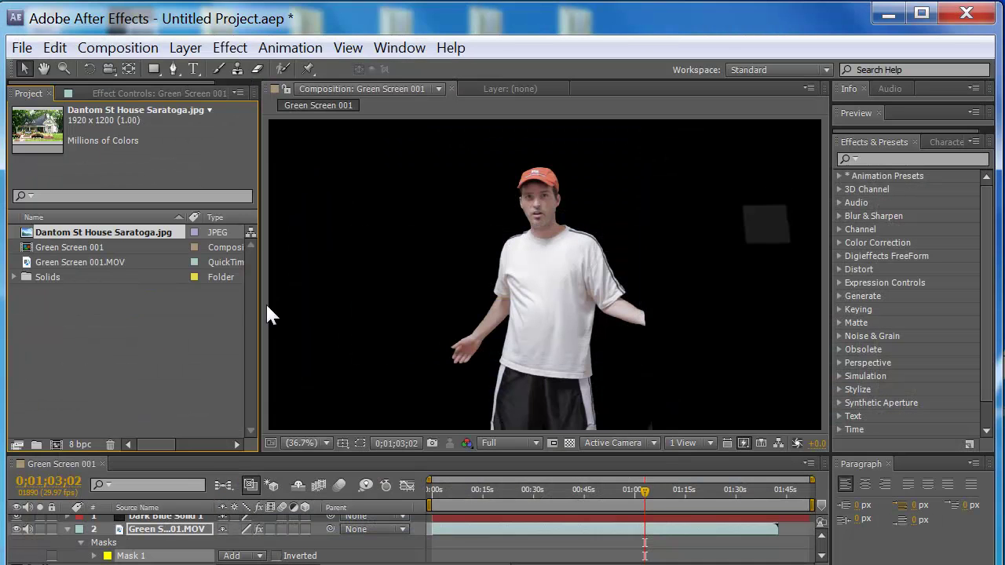
left_click_drag(32, 232, 124, 558)
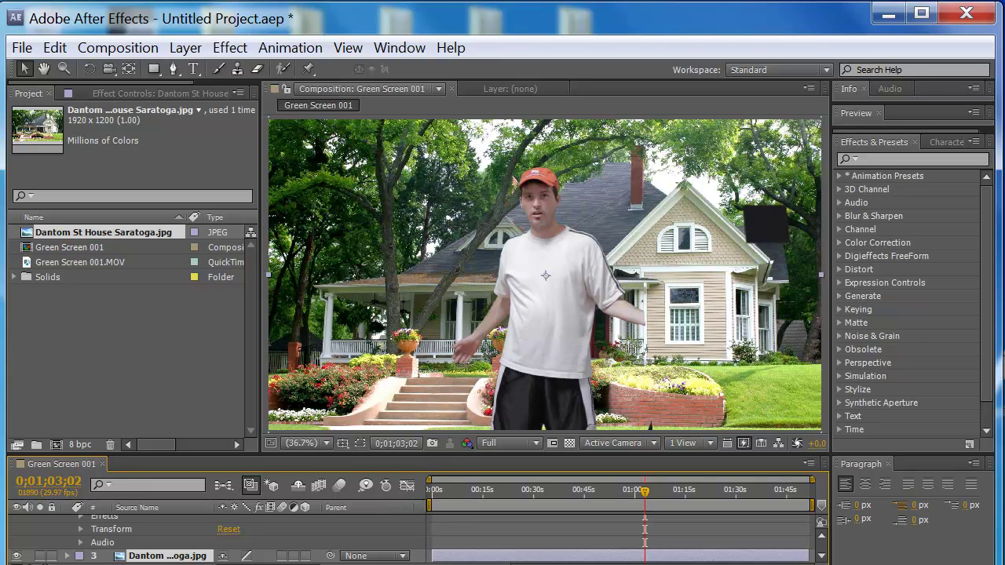
Step: Set Keylight's Screen Softness to 0.5 while viewing frame 0;00;56;15
left_click(632, 490)
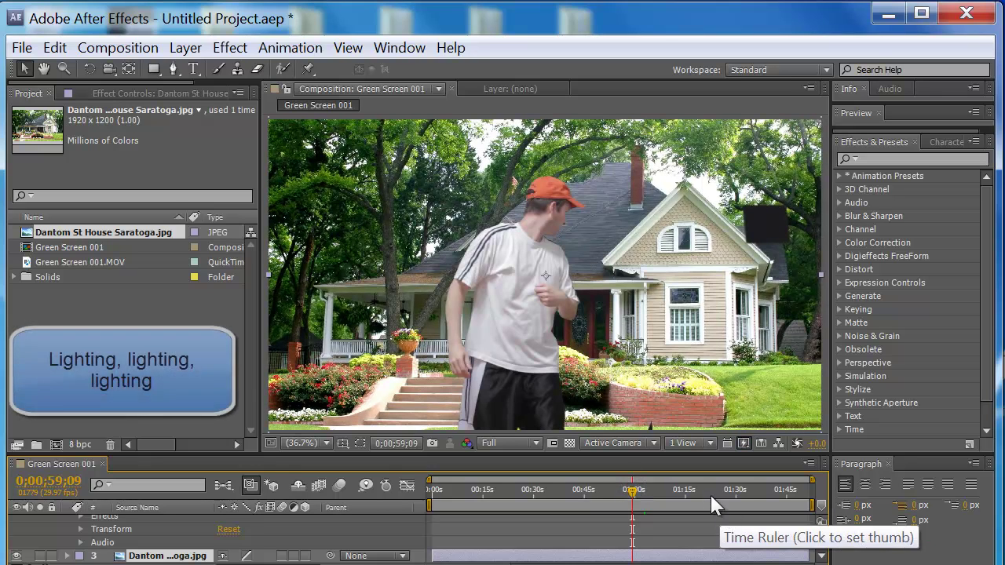
left_click(623, 493)
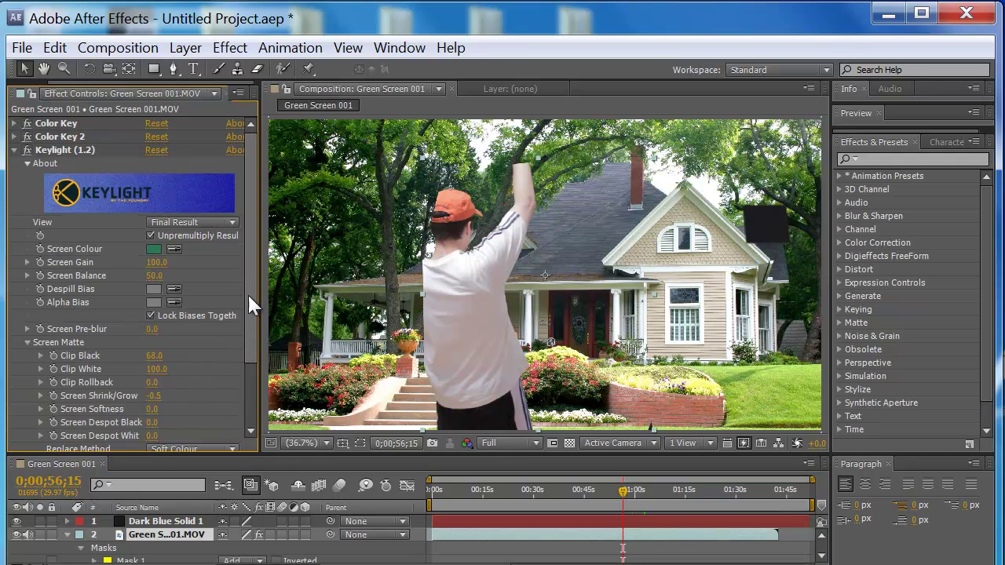
scroll(248, 344, "down", 4)
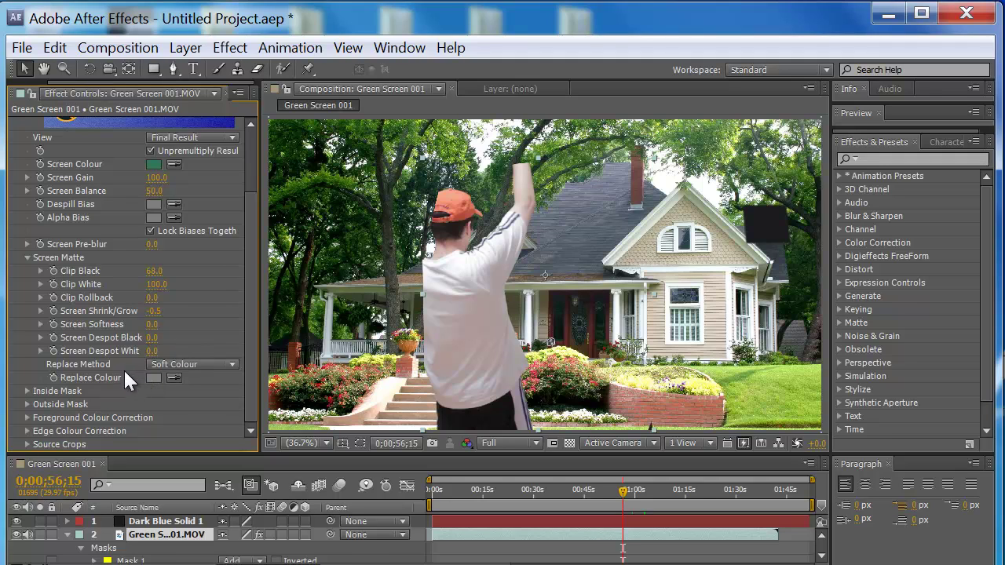
left_click(153, 325)
type(".5")
key("Return")
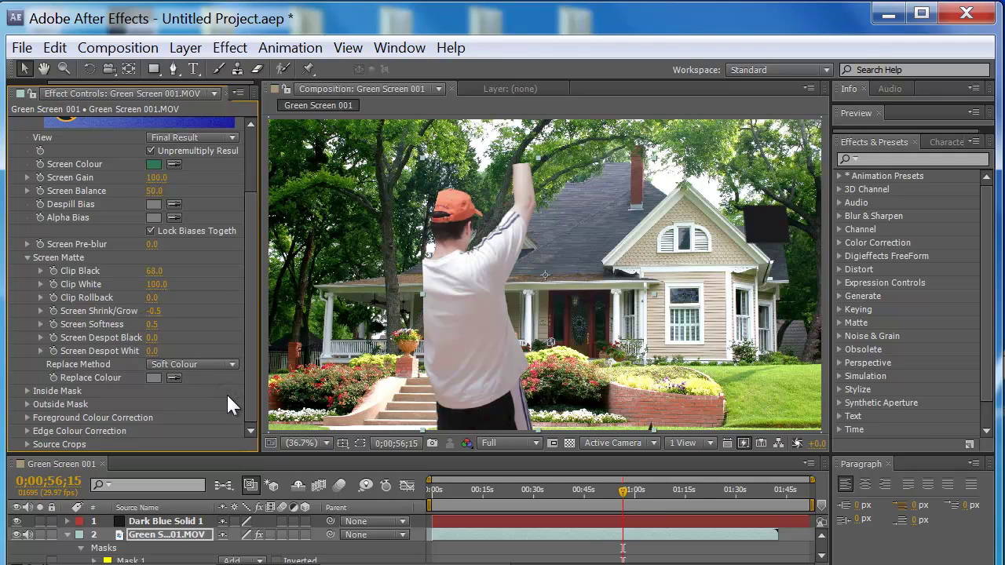
Step: Review the key from 0;00;53;00 to 0;01;29;10 at 100%, stopping at 0;01;17;29
left_click(610, 493)
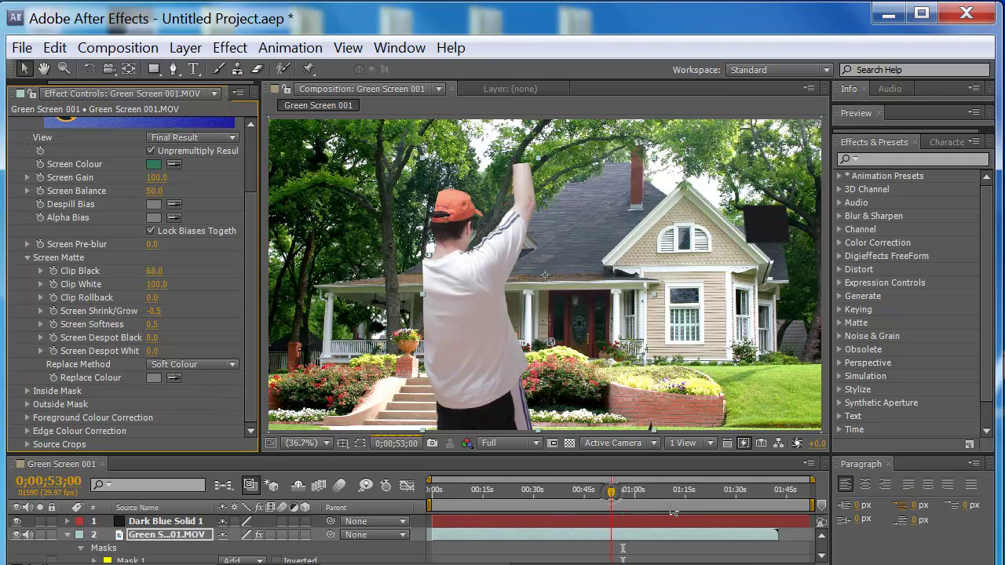
left_click(646, 495)
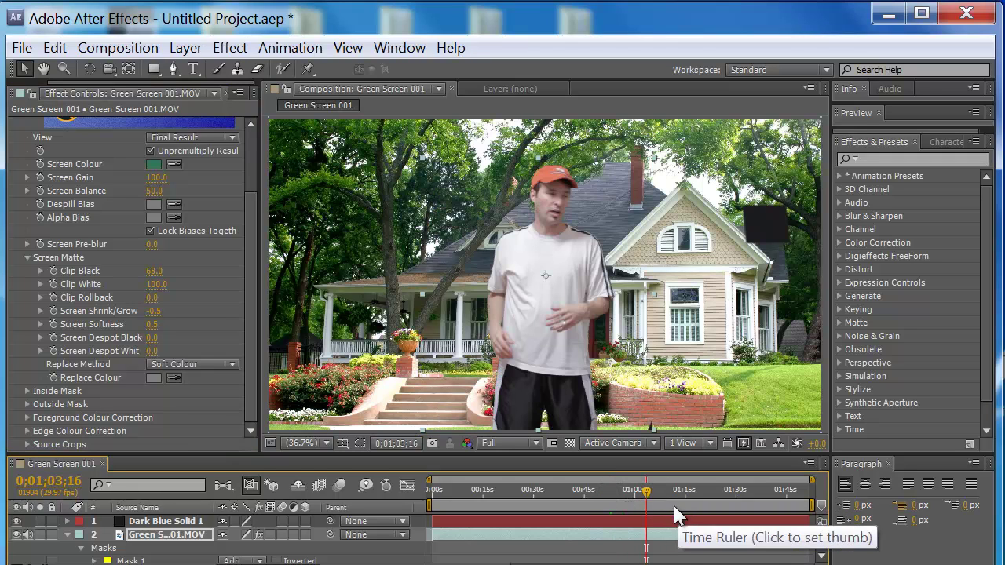
left_click(659, 492)
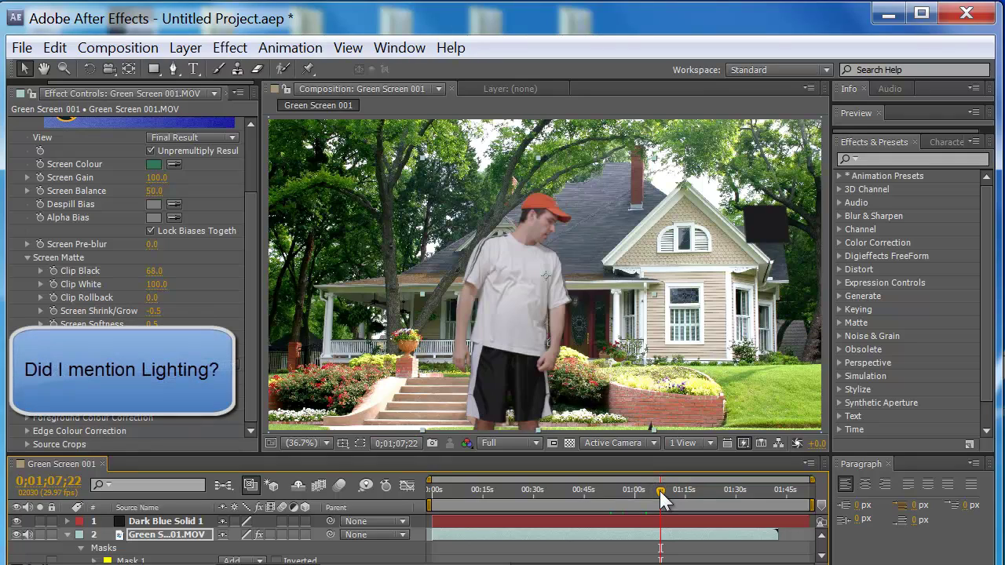
left_click(672, 494)
left_click(686, 494)
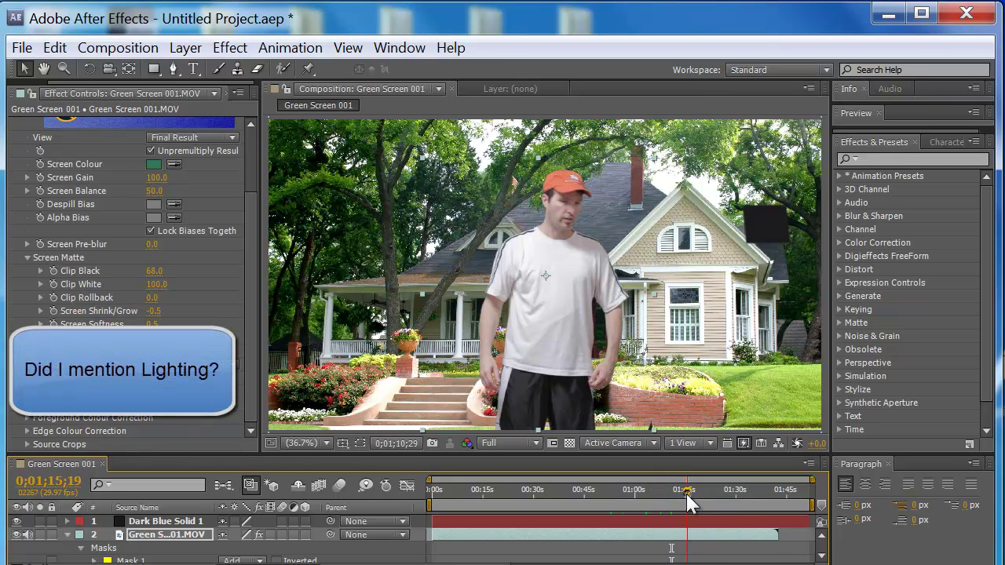
left_click(701, 491)
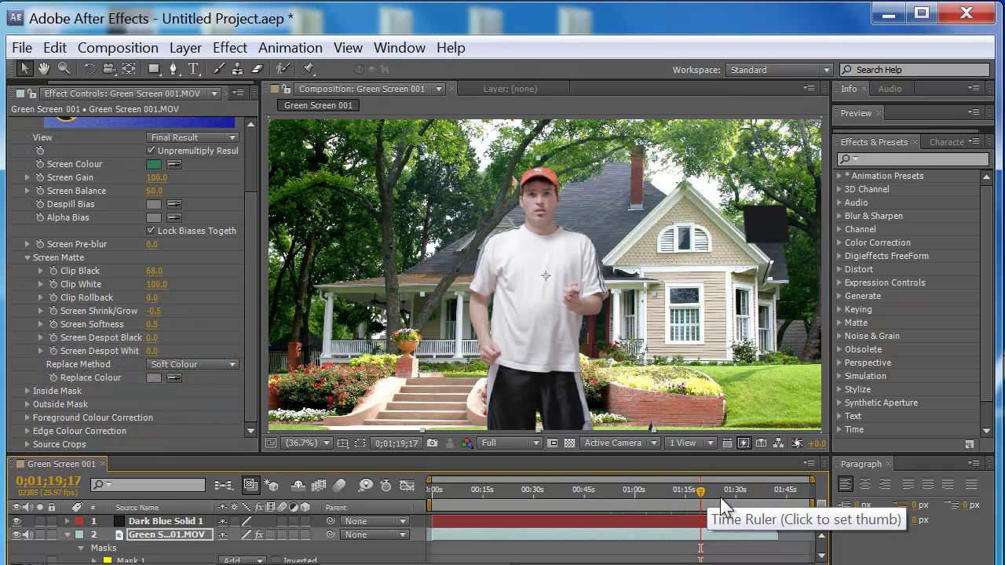
left_click(713, 494)
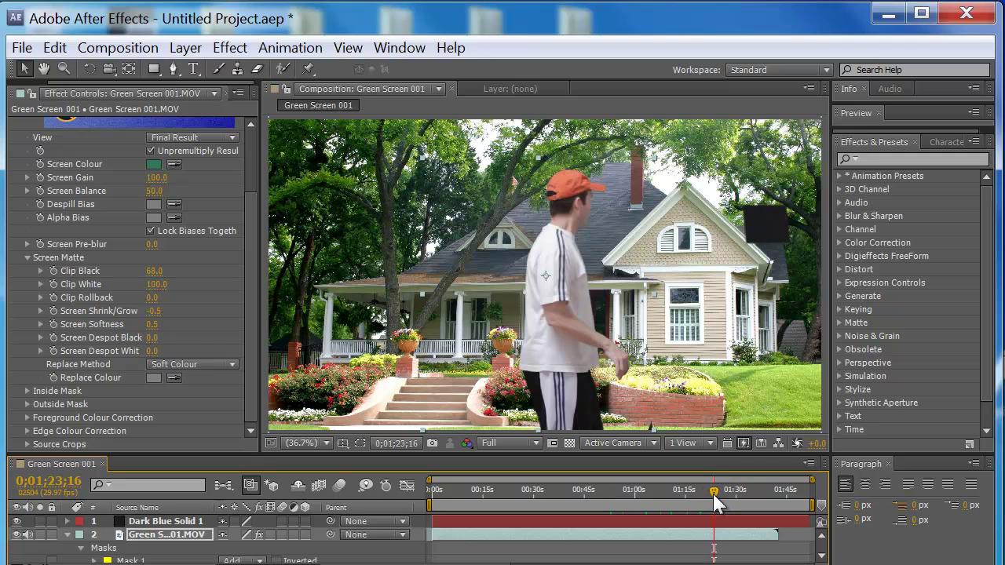
left_click(733, 493)
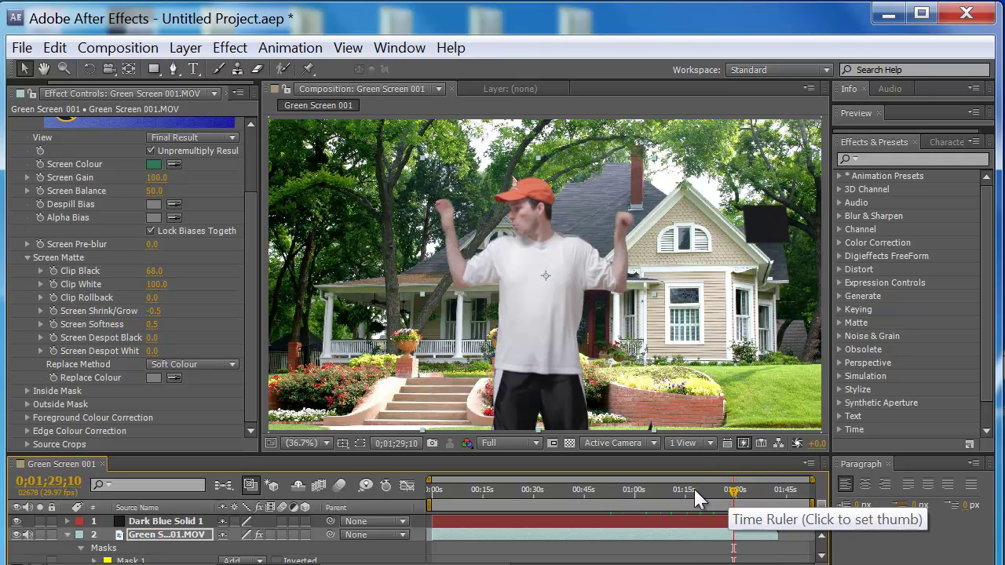
left_click(321, 443)
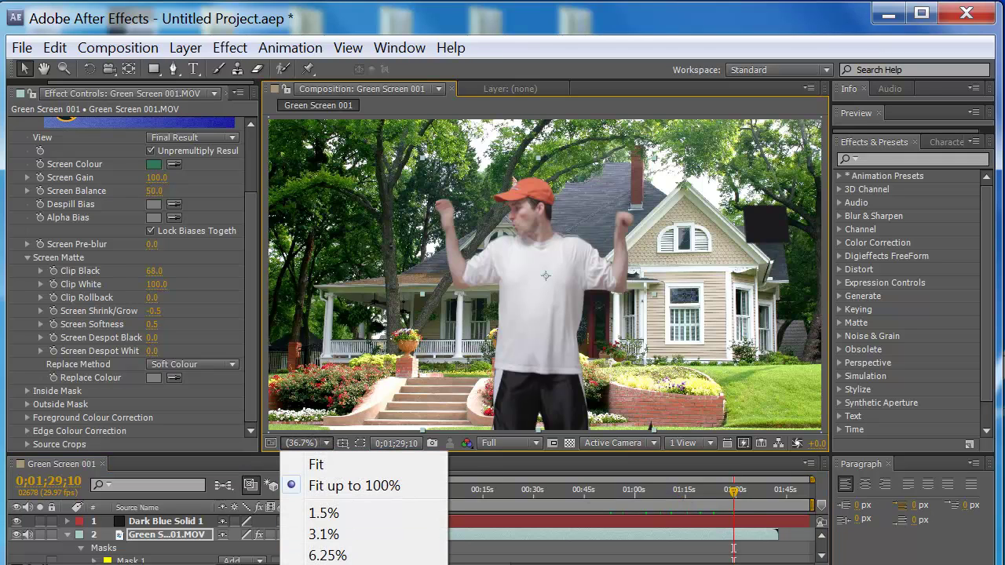
key("slash")
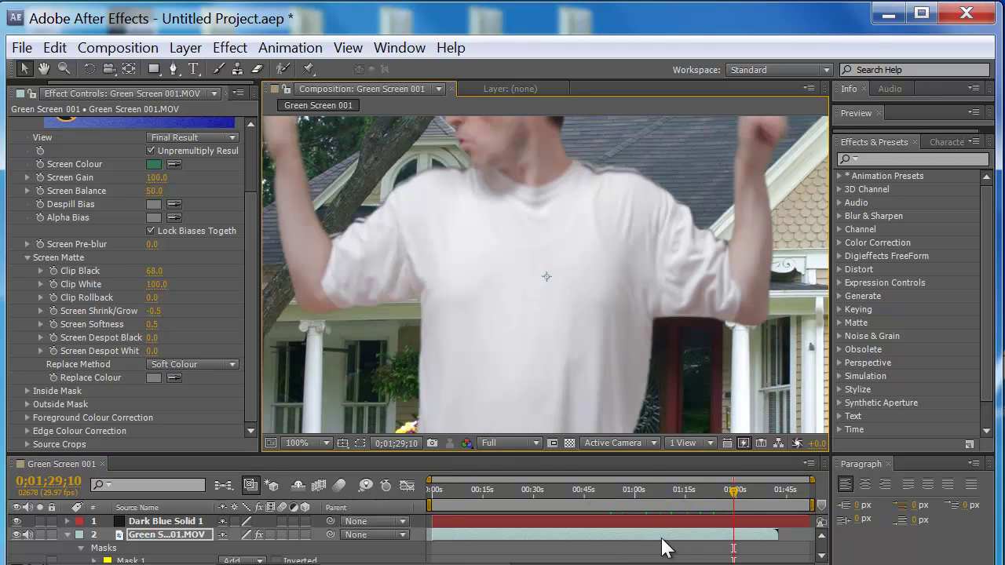
left_click(711, 495)
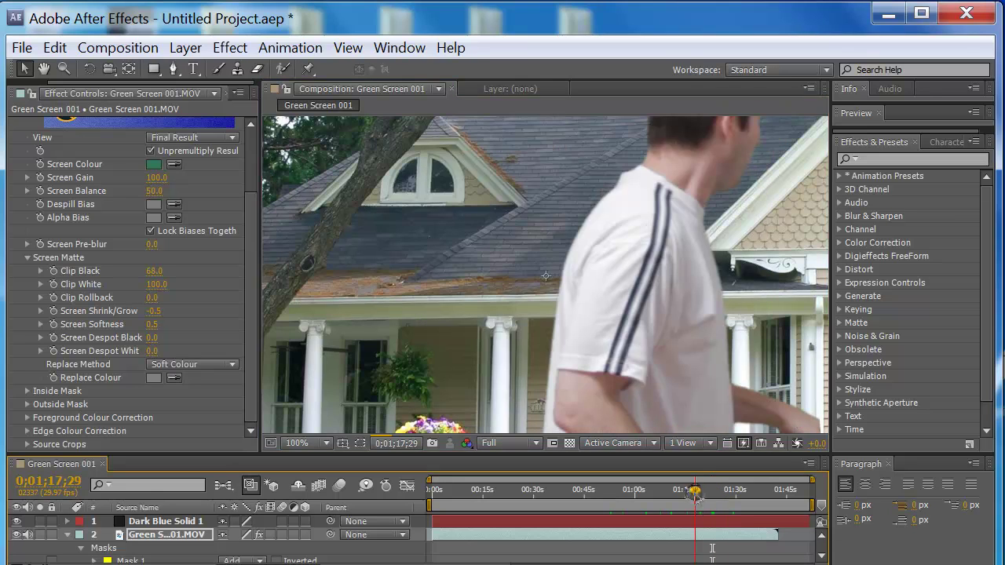
left_click(694, 494)
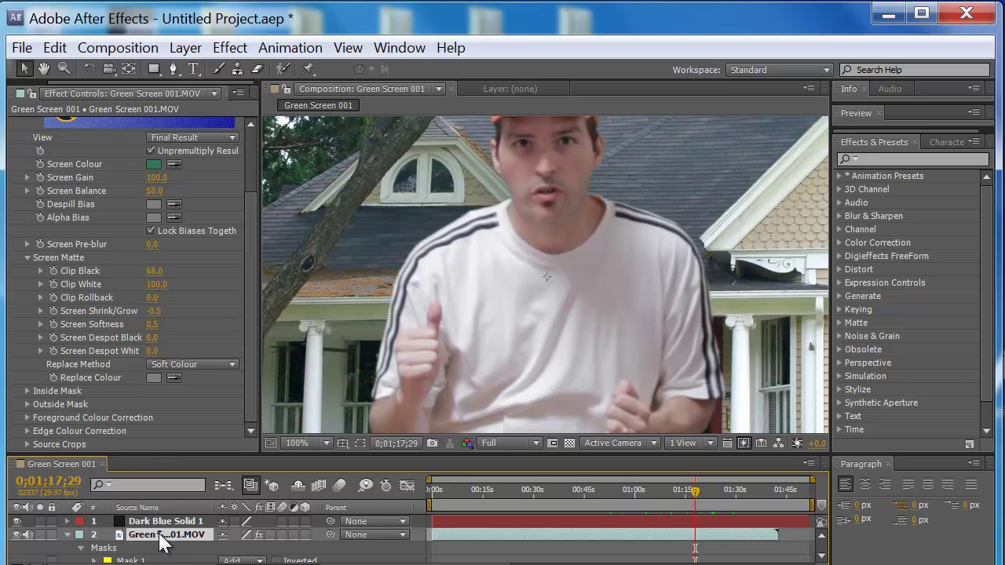
Step: Add Simple Choker to the footage and set its Choke Matte to 1.00
left_click(229, 49)
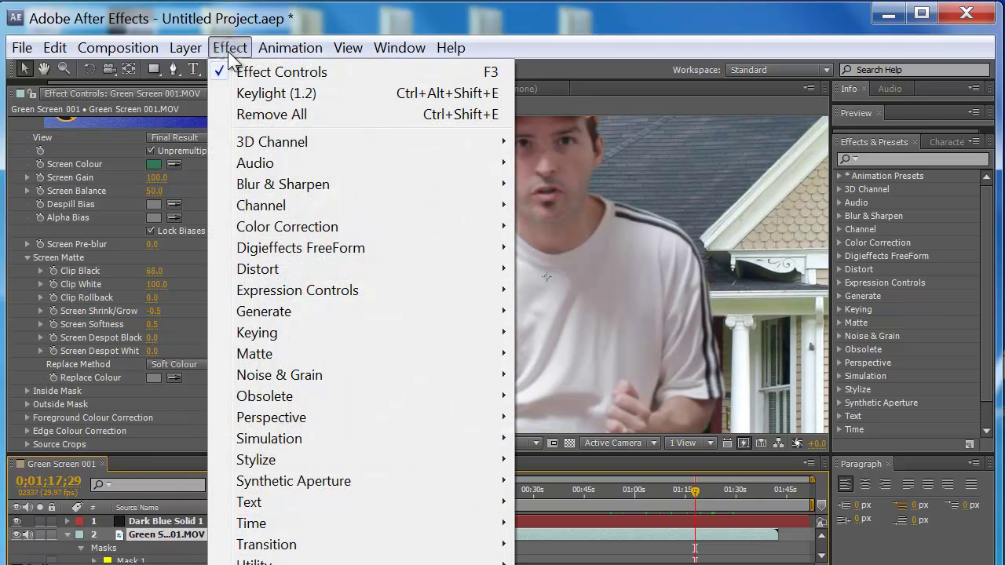
mouse_move(479, 353)
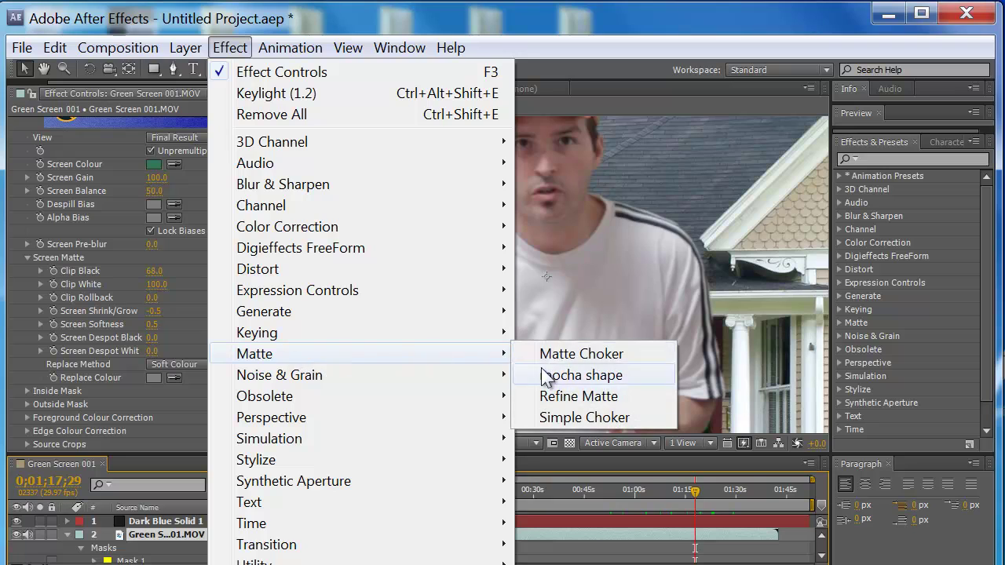
left_click(579, 418)
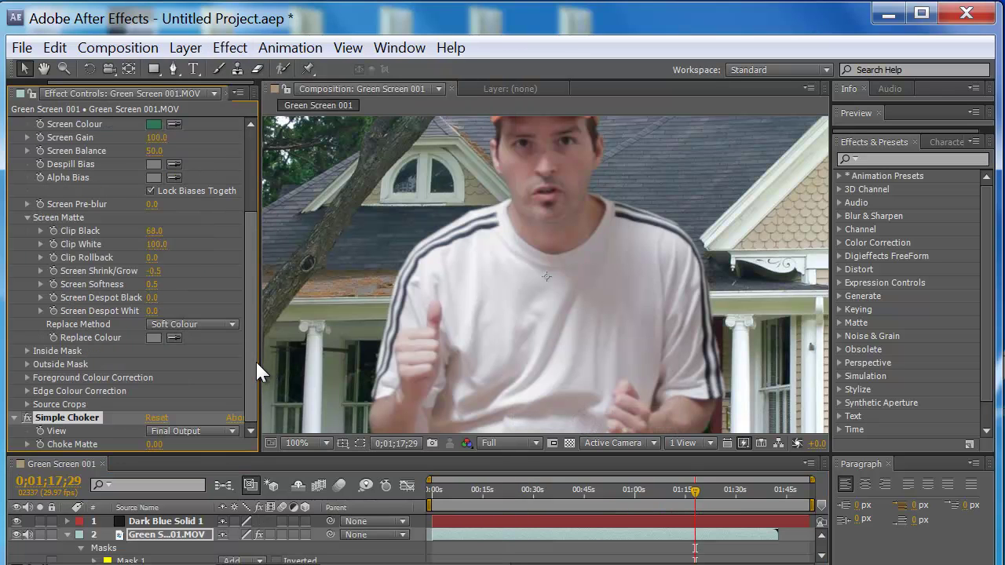
left_click_drag(155, 445, 197, 454)
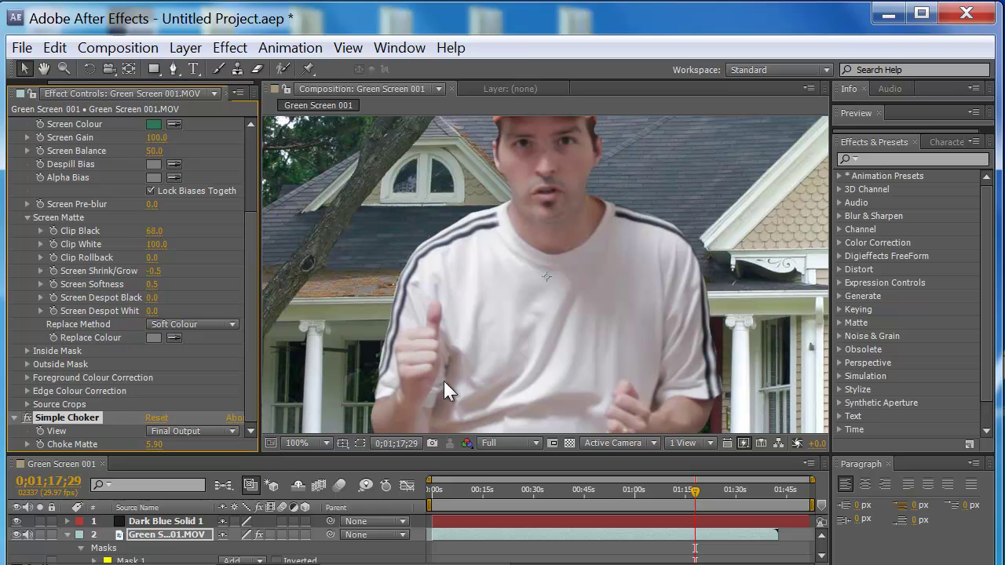
left_click_drag(607, 222, 586, 266)
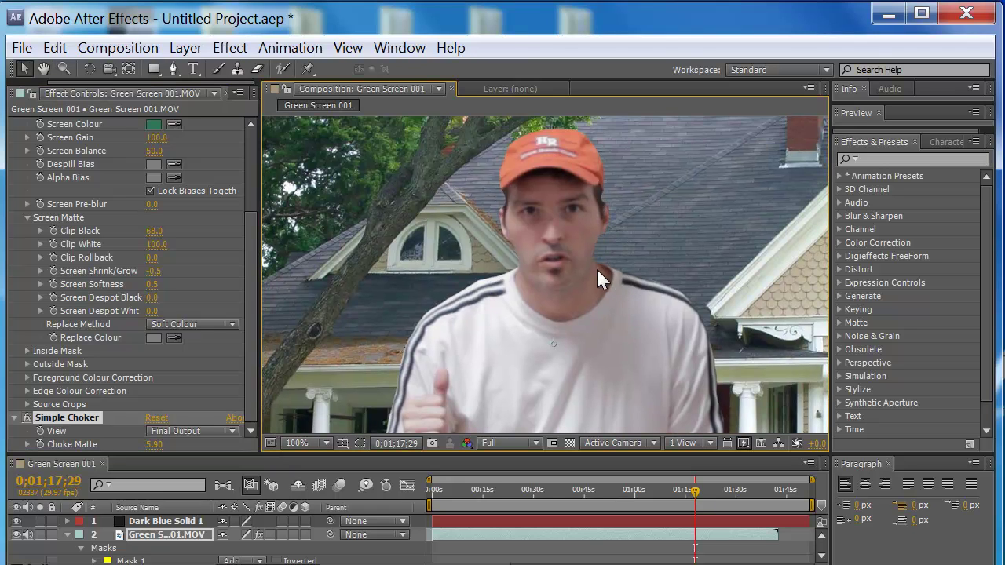
left_click(157, 445)
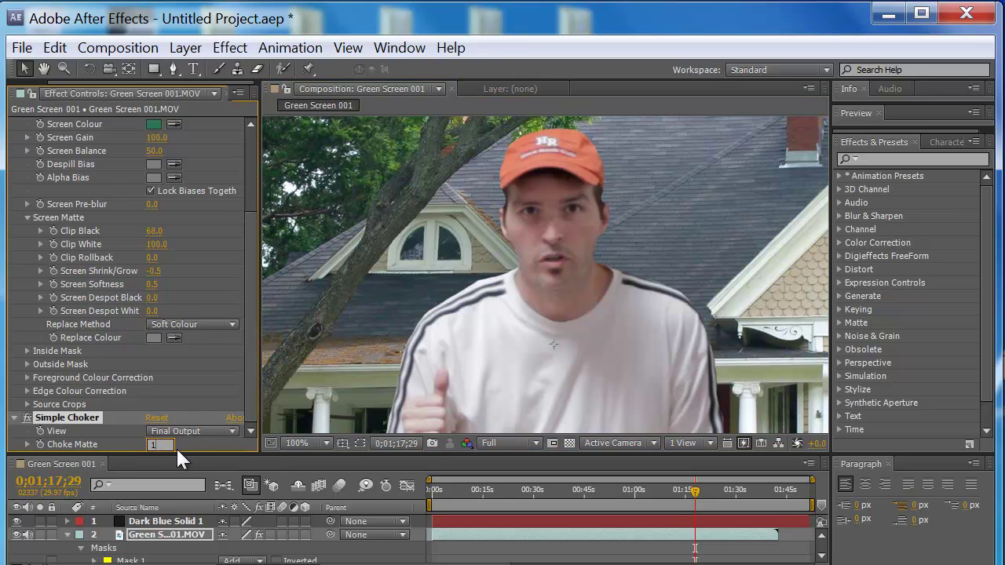
type("1")
key("Return")
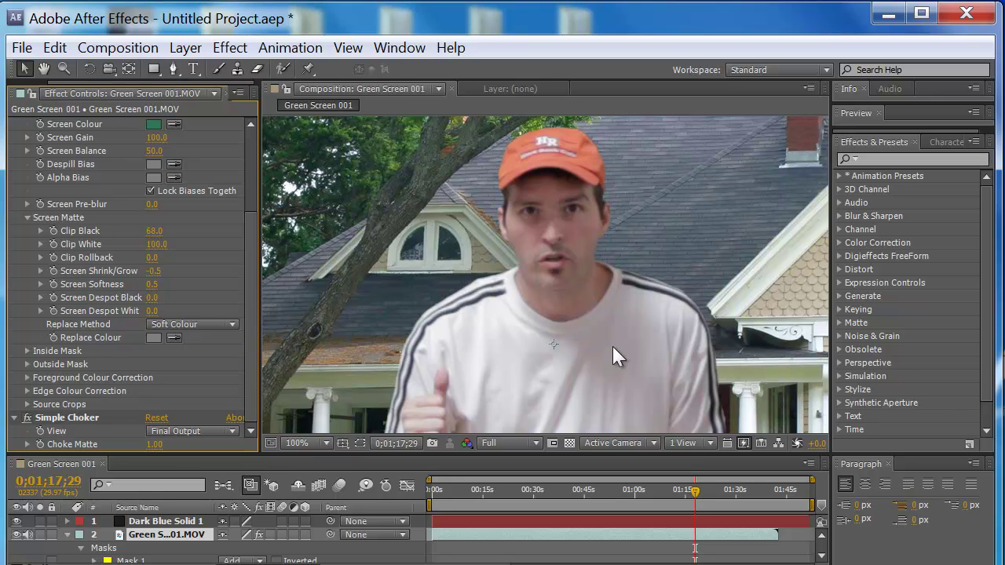
Step: Inspect the torso and shirt edges against the porch at 200%, checking frames 01;12;11 and 01;03;23
key("h")
left_click_drag(613, 346, 614, 177)
left_click_drag(665, 360, 662, 273)
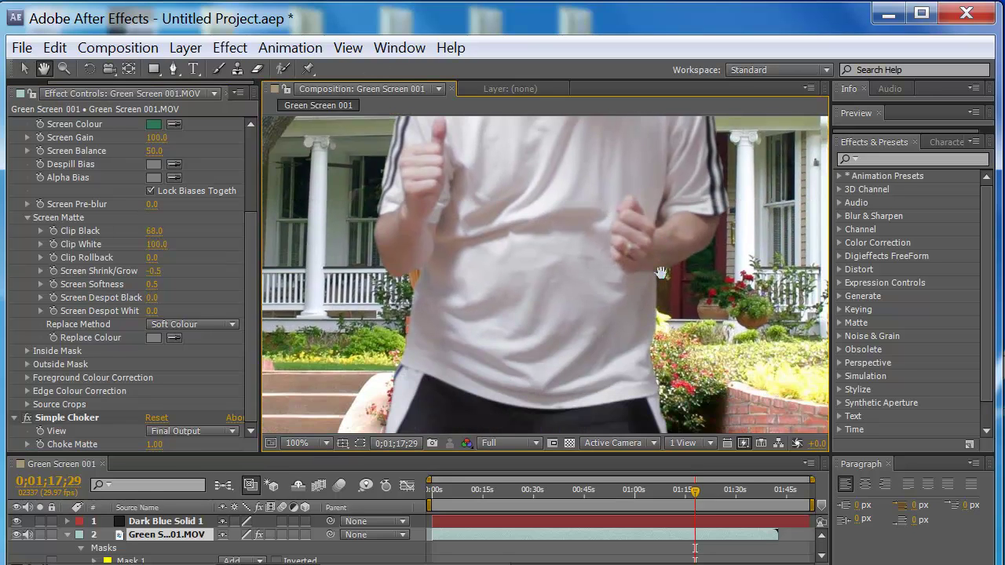
key("v")
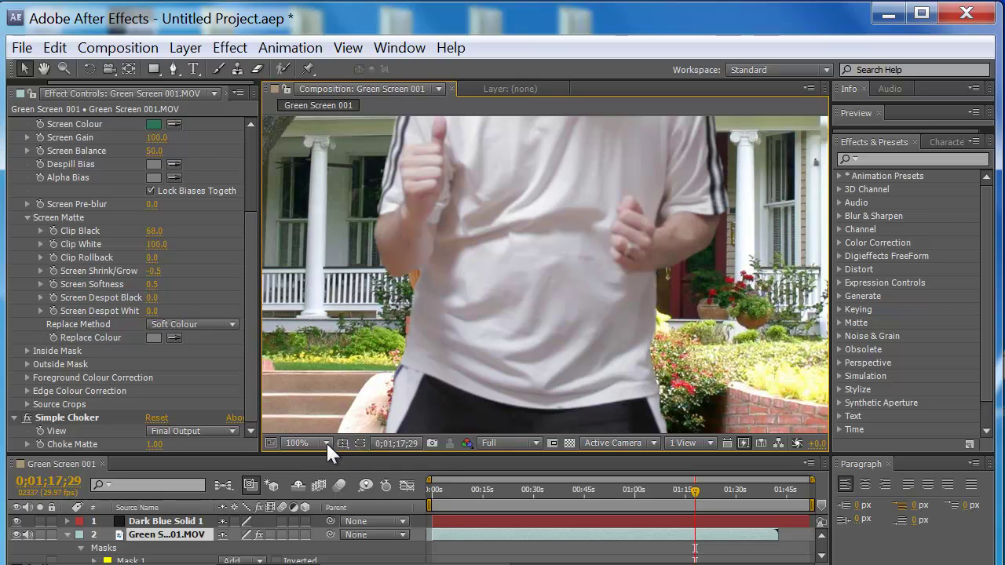
left_click(326, 443)
left_click(361, 561)
left_click_drag(424, 338, 611, 353)
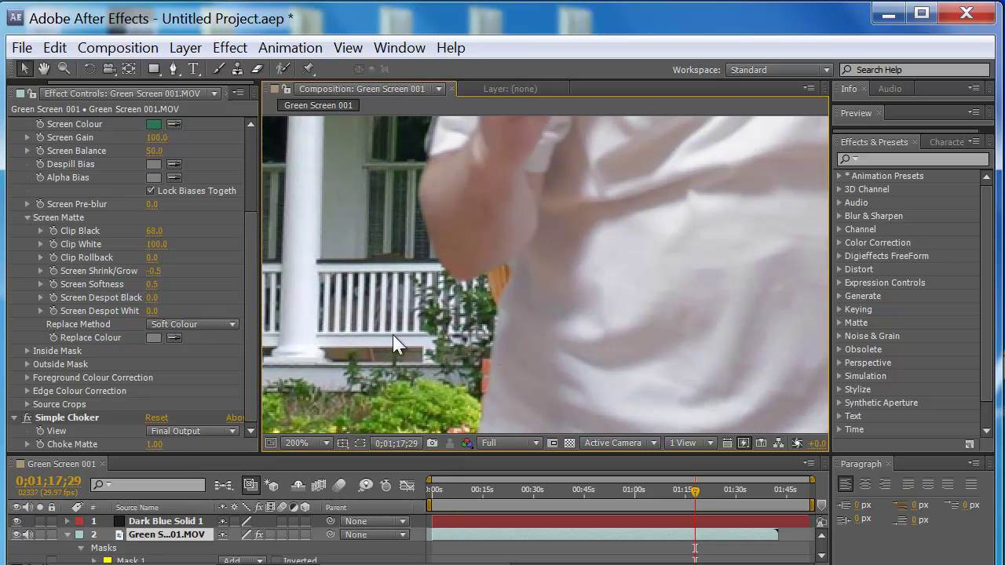
left_click(675, 490)
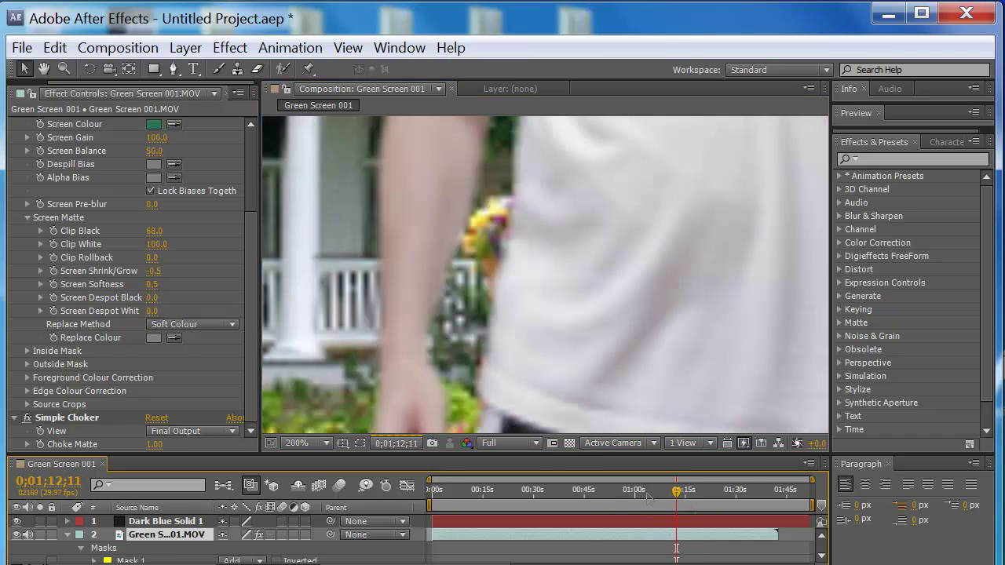
left_click(647, 494)
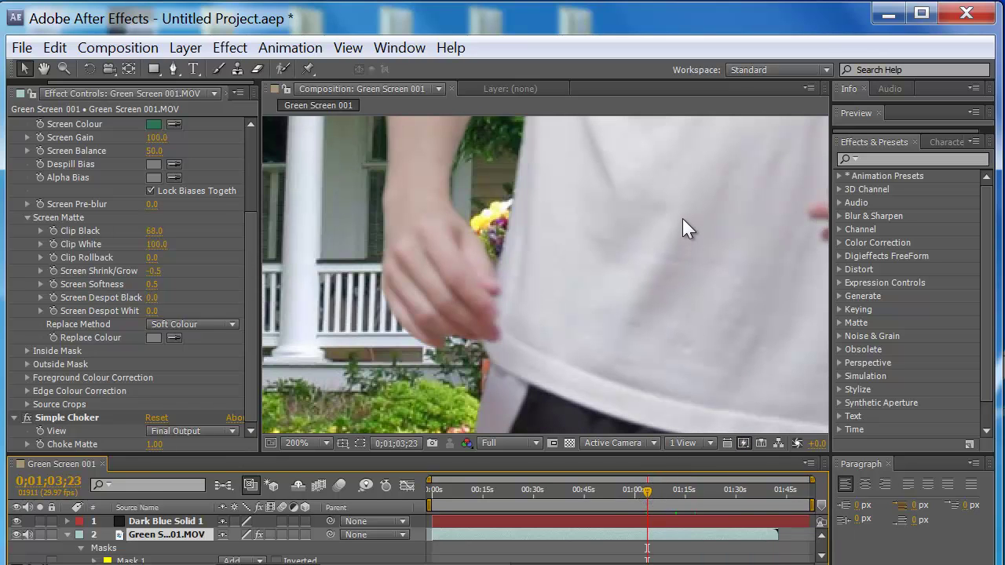
Step: Check the hand and shirt edge, then fit the composition in view at 0;00;57;27
key("h")
left_click_drag(685, 206, 637, 336)
key("v")
left_click(326, 441)
left_click(343, 487)
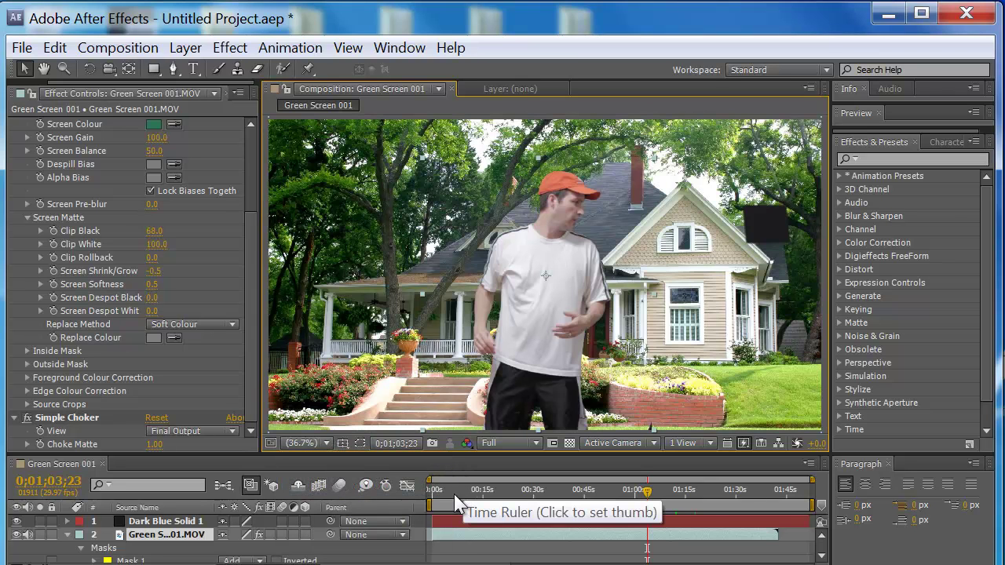
left_click(626, 495)
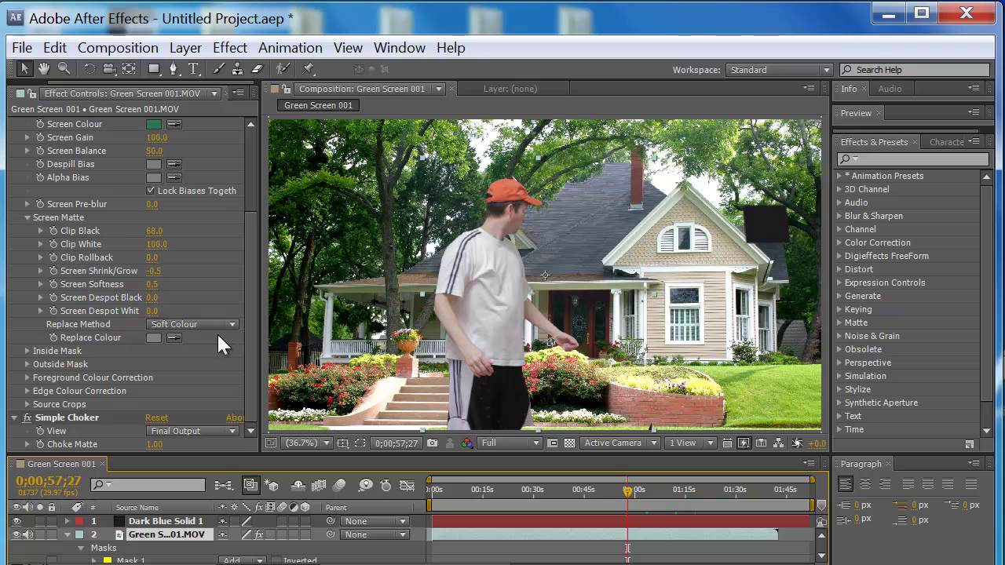
Step: Lower Keylight's Clip Black from 68.0 to 0.0, testing Clip White at 76.0 and Clip Black at 7.0
left_click_drag(154, 231, 142, 230)
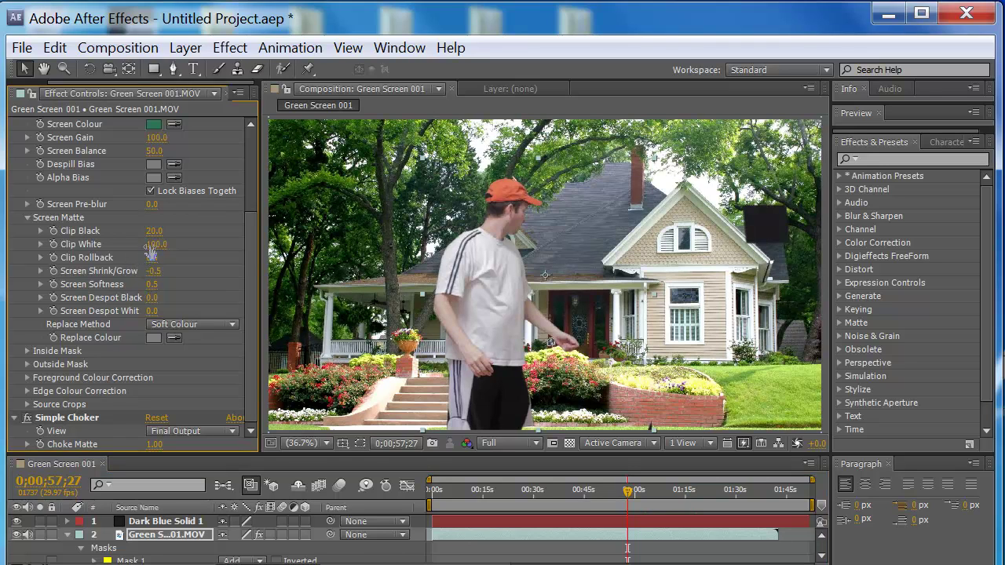
left_click_drag(154, 231, 138, 231)
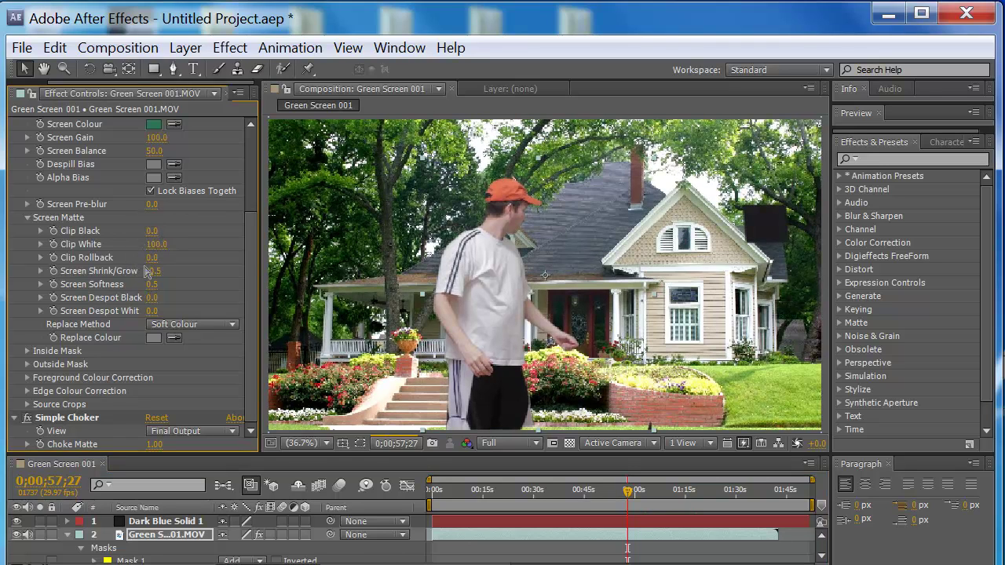
left_click_drag(153, 244, 248, 254)
left_click_drag(157, 228, 157, 230)
Step: Undo the Clip Black increase back to 0.0 and view the composition at 100%
left_click(387, 449)
key("ctrl+z")
left_click(327, 443)
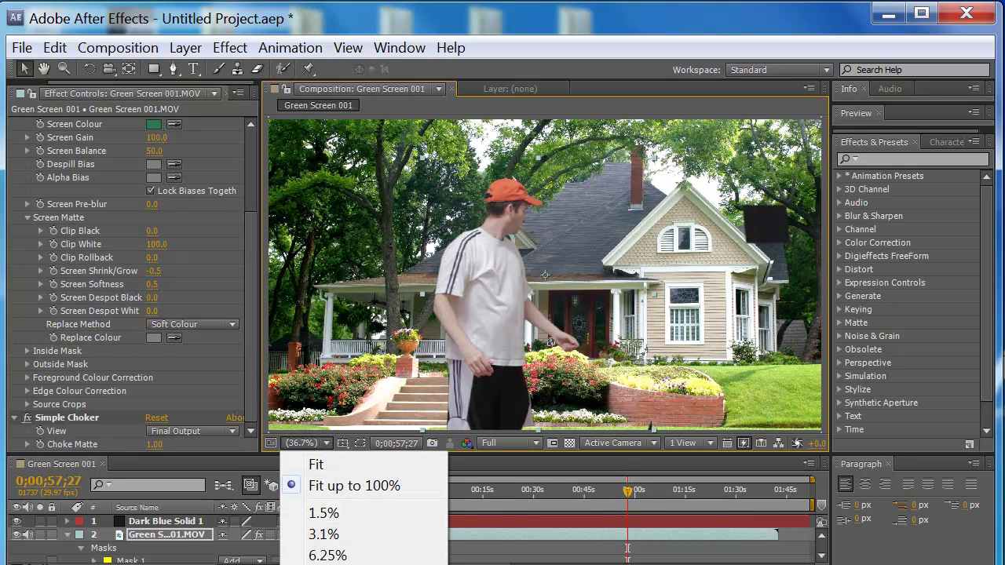
left_click(330, 559)
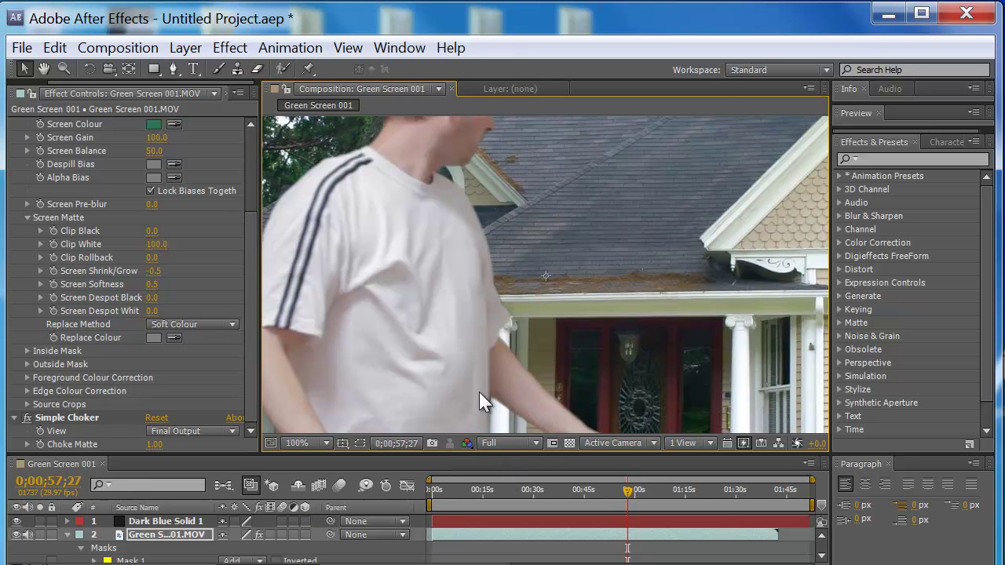
Step: Review the key at 0;00;52;16, 0;01;06;10, 0;01;08;20 and 0;01;12;25, then fit the view
left_click(610, 492)
left_click(655, 491)
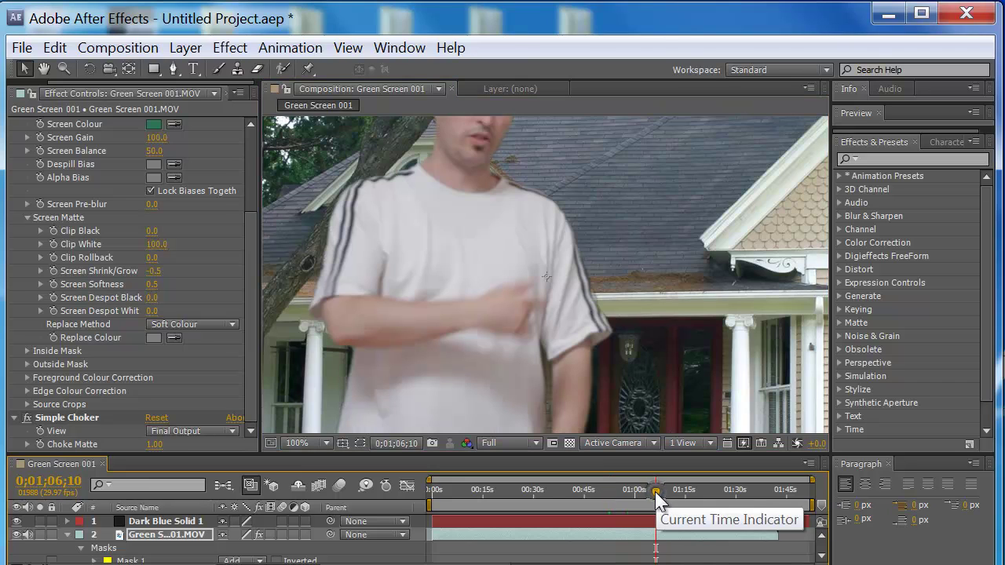
left_click(663, 491)
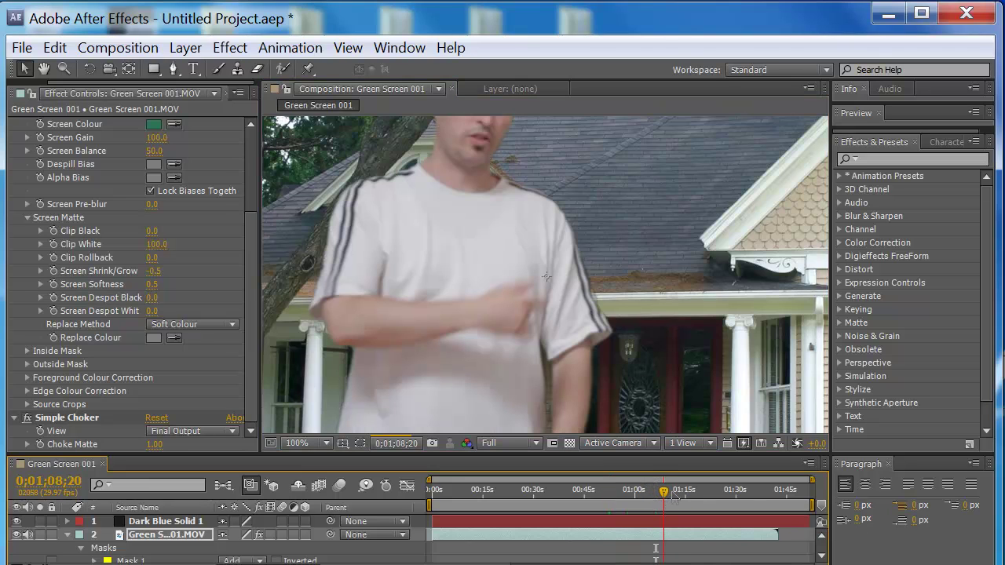
left_click(676, 491)
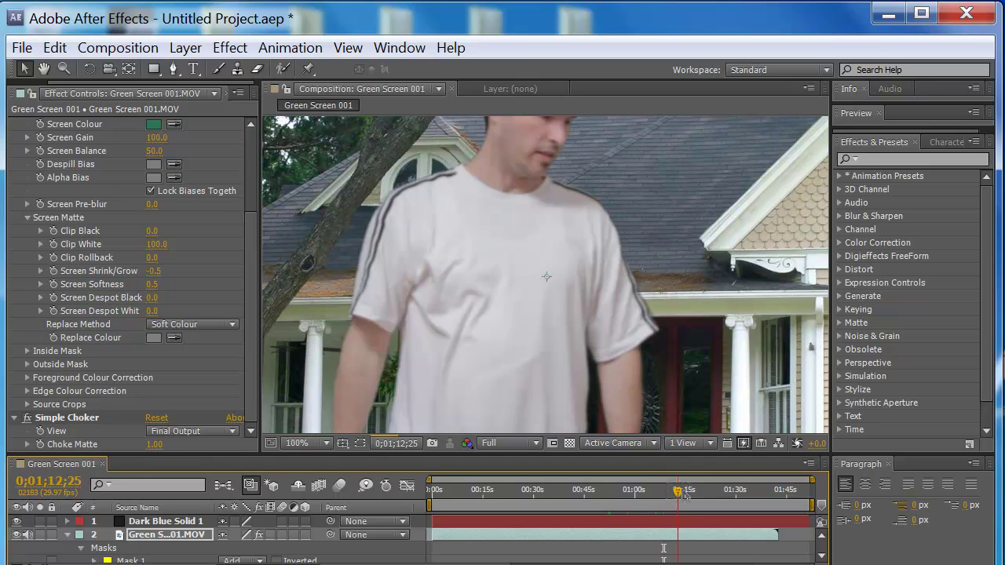
left_click(325, 440)
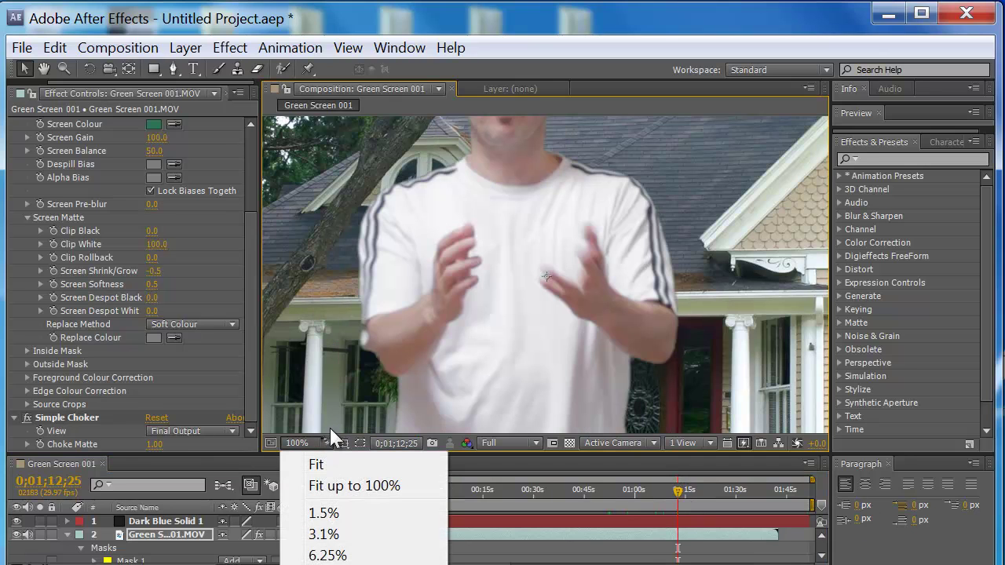
left_click(363, 478)
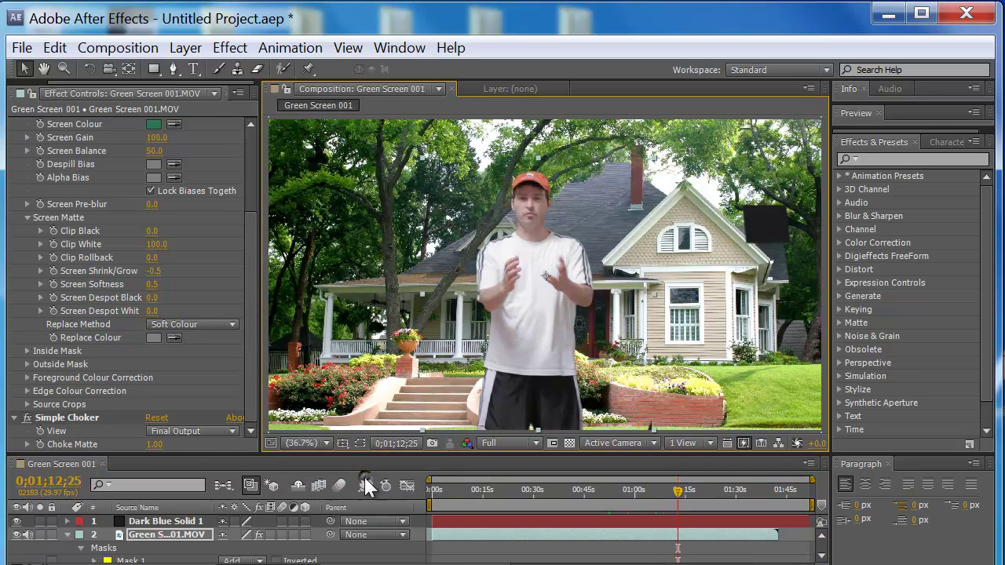
Step: Check the key at frames from 0;00;33;00 to 0;01;08;27, then play the composition back
left_click(665, 497)
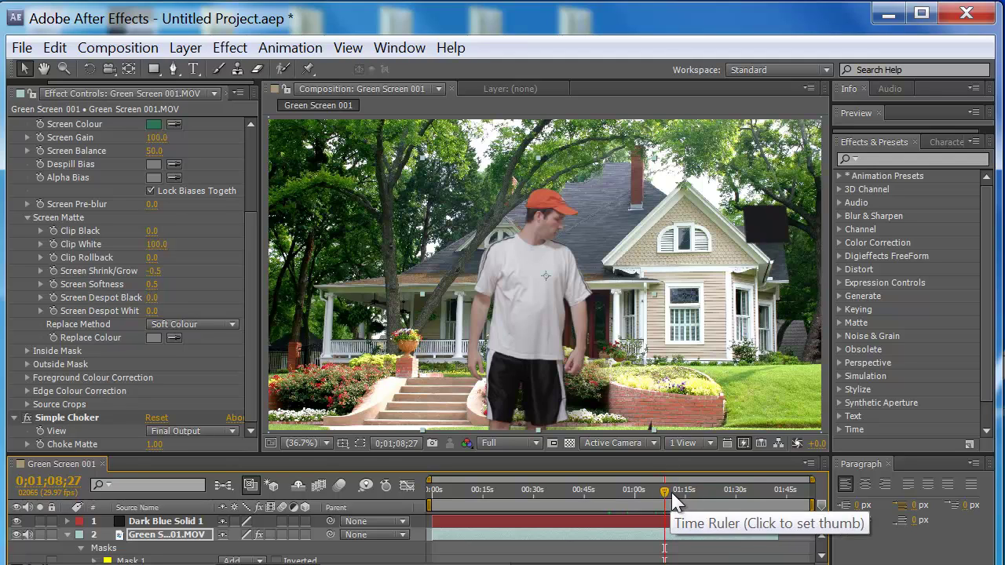
left_click(654, 493)
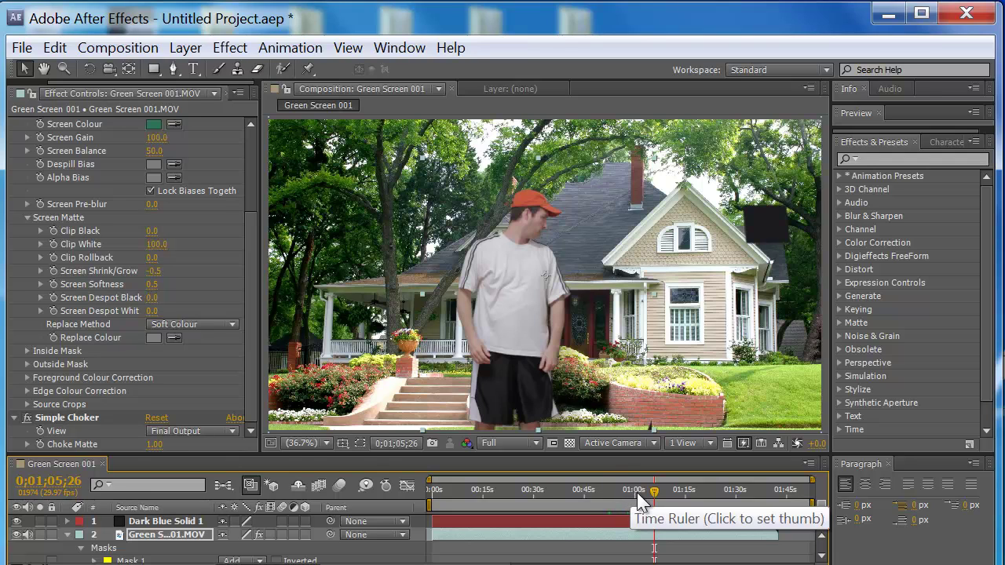
left_click_drag(639, 490, 541, 494)
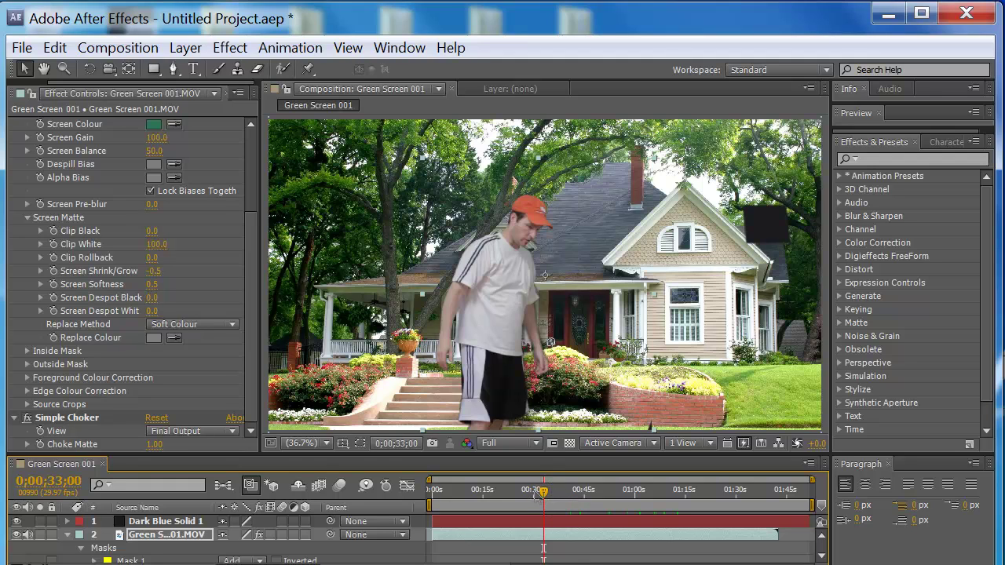
left_click(557, 495)
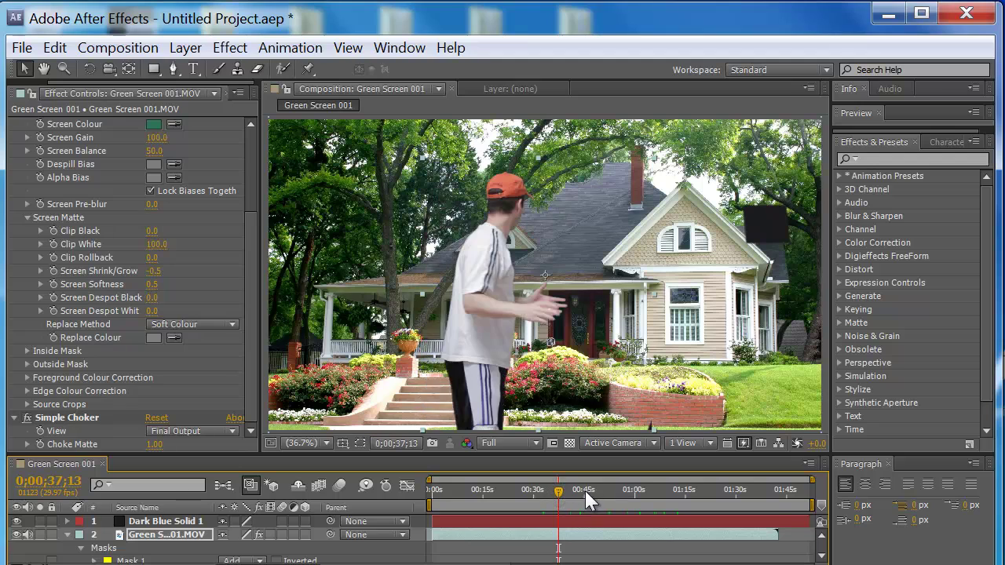
left_click(576, 492)
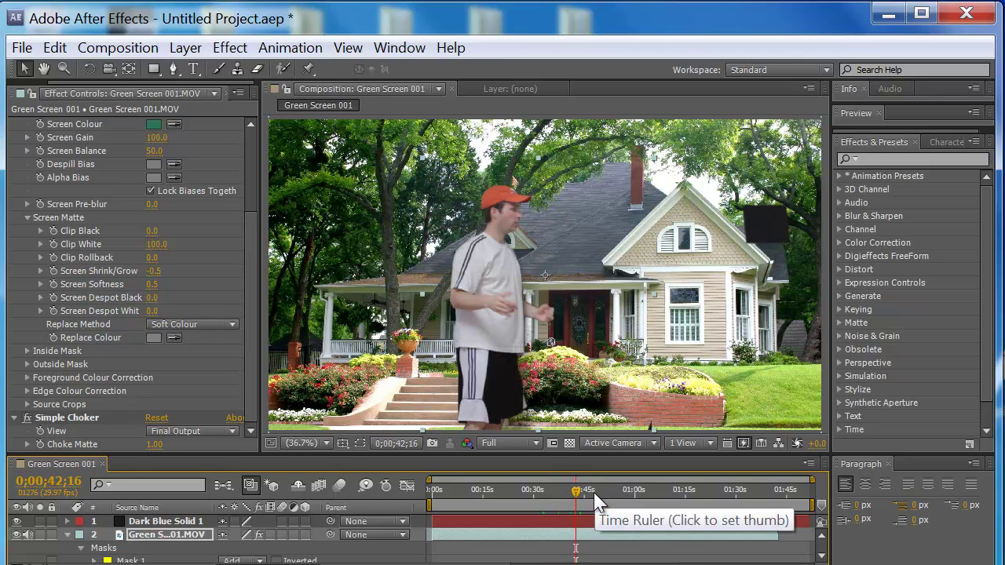
left_click(594, 492)
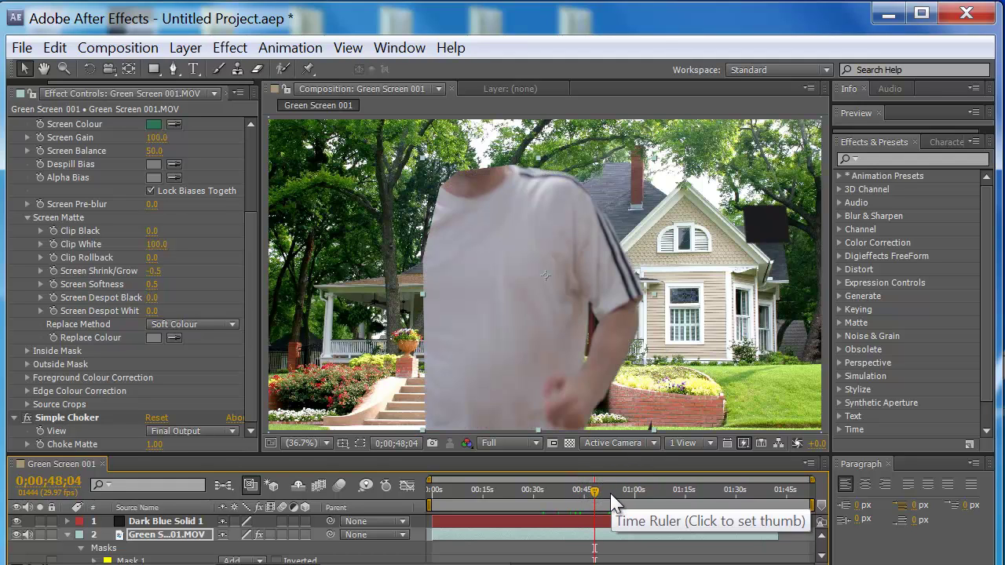
left_click(640, 492)
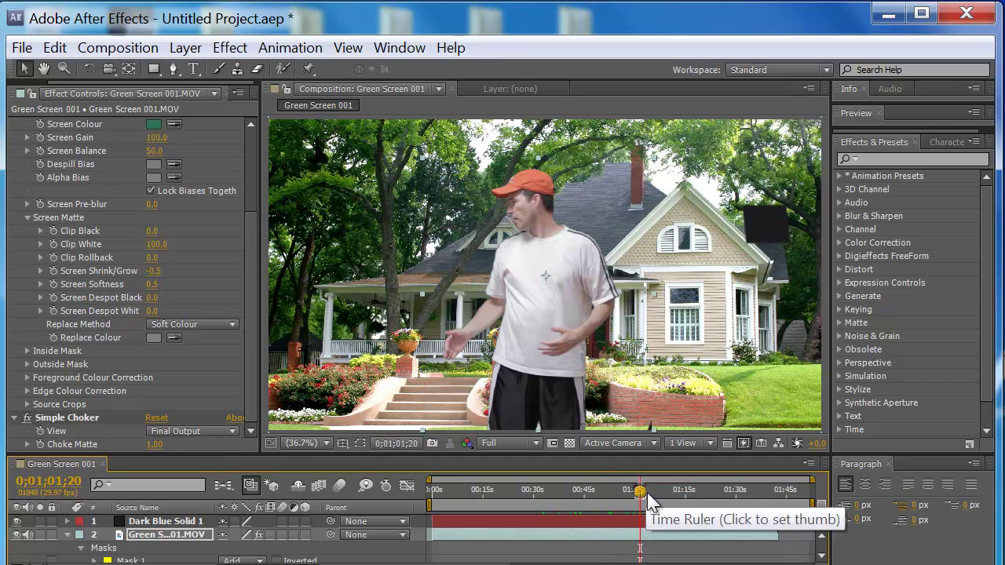
left_click(649, 492)
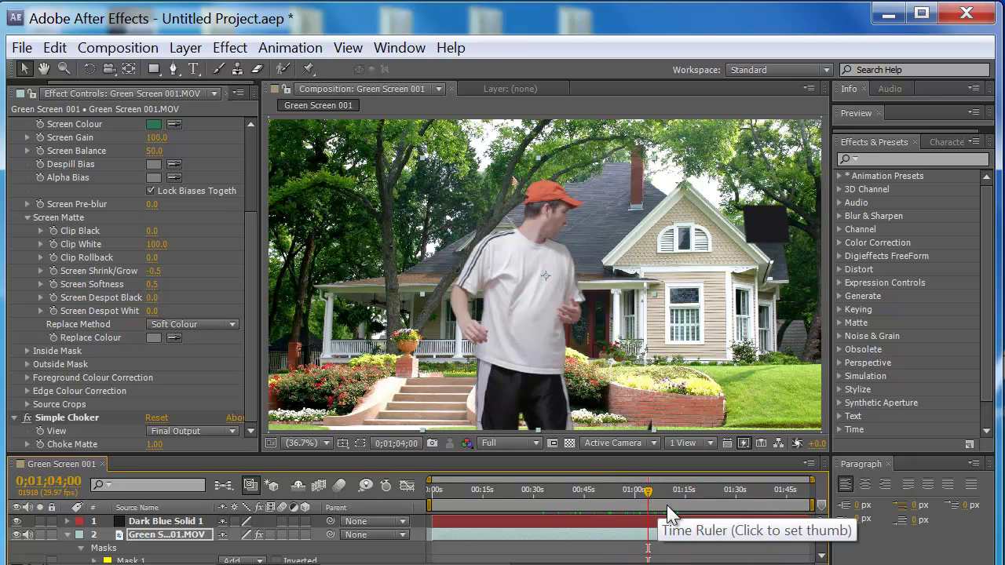
left_click(656, 490)
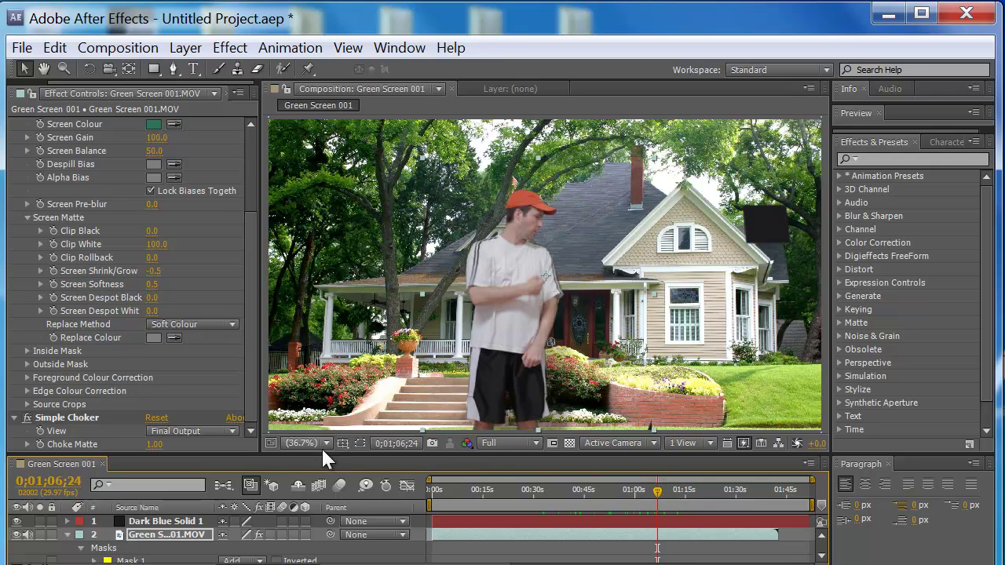
left_click(664, 490)
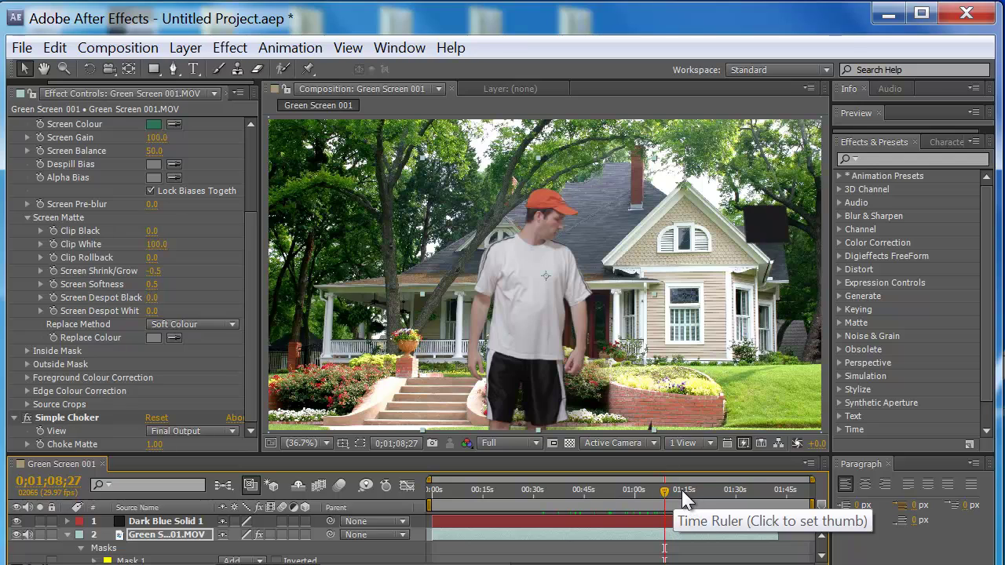
key("space")
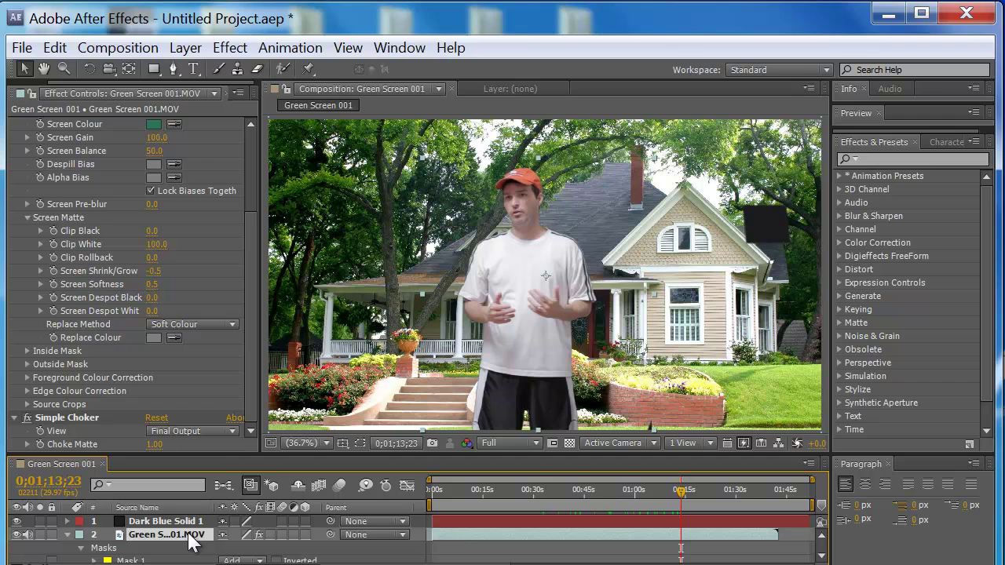
Step: Add Curves to the footage and bend its RGB curve into a gentle S with a low shadow point
left_click(230, 47)
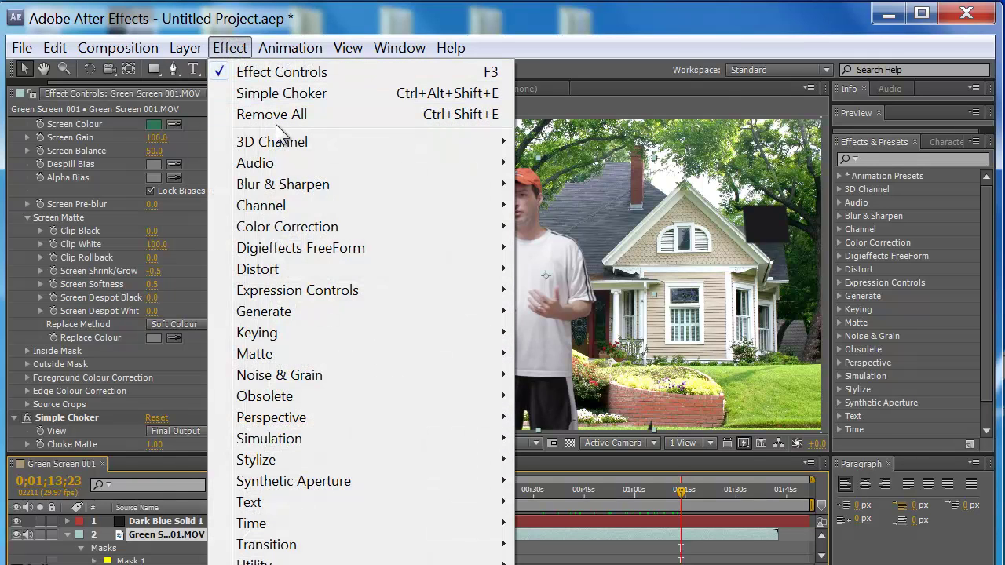
mouse_move(287, 226)
left_click(573, 540)
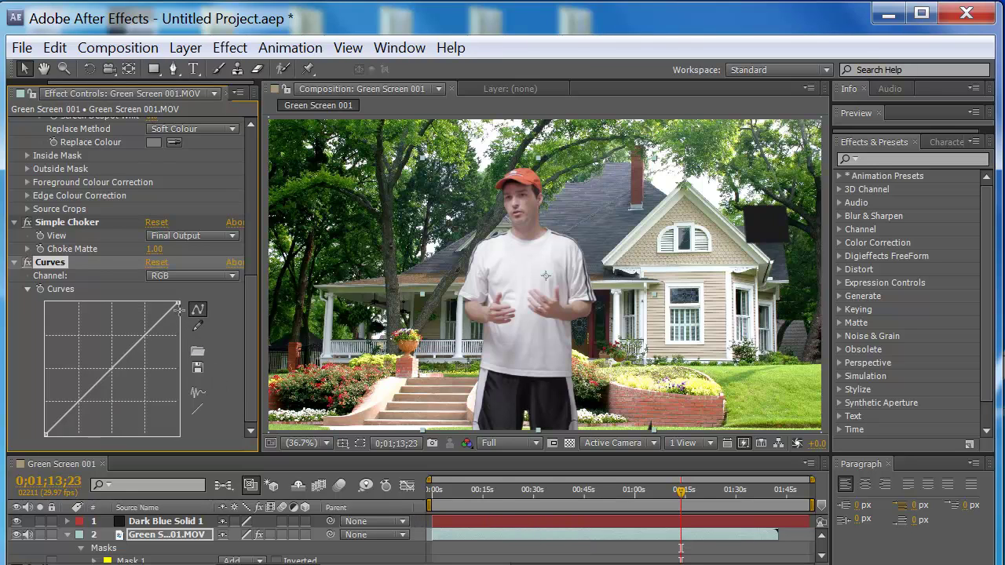
mouse_move(179, 301)
left_mouse_down()
mouse_move(176, 313)
mouse_move(179, 303)
left_mouse_up()
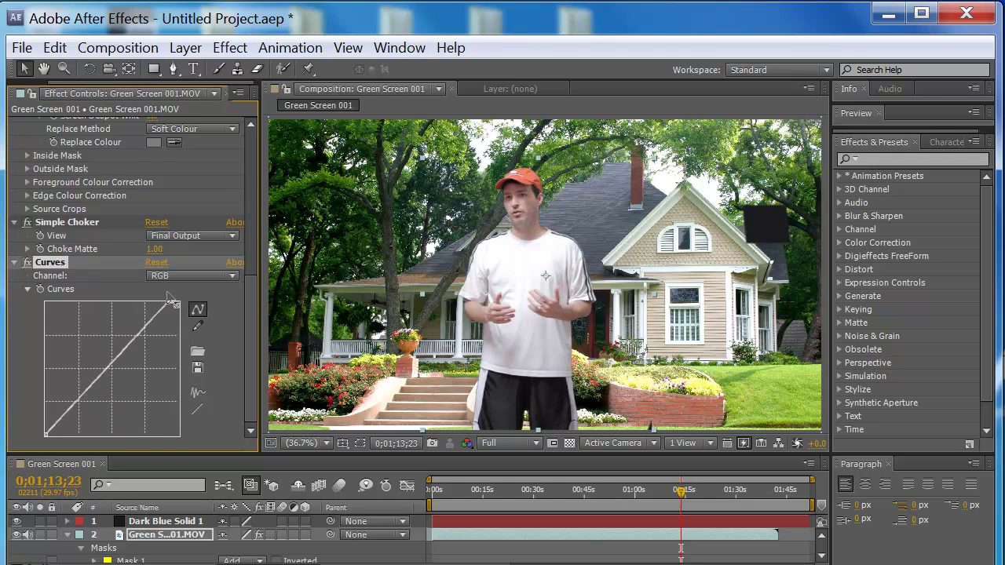
mouse_move(85, 396)
left_mouse_down()
mouse_move(89, 408)
mouse_move(86, 394)
mouse_move(102, 400)
mouse_move(71, 409)
mouse_move(81, 412)
left_mouse_up()
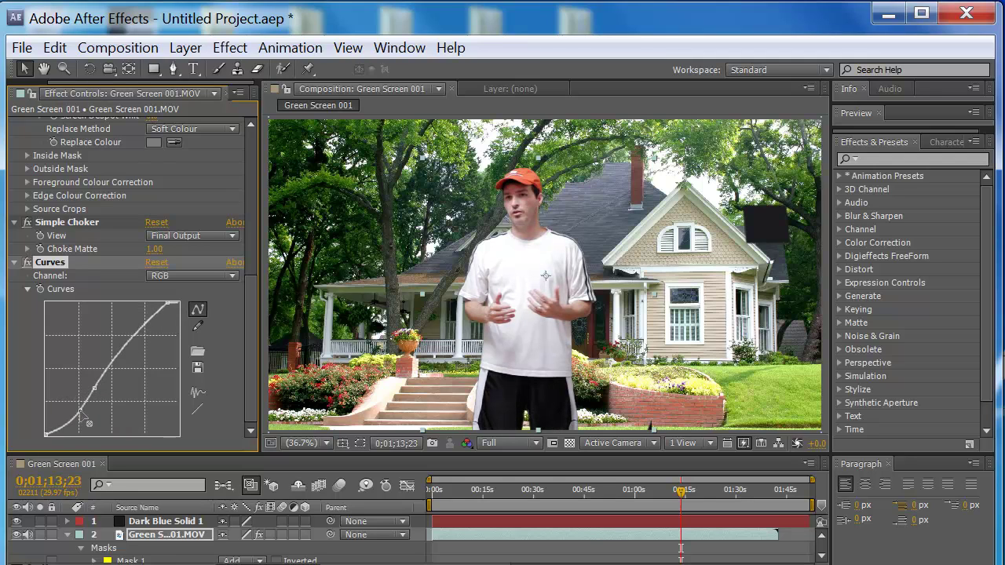
Step: Check the colour-corrected key at successively later frames, ending at 0;01;27;01
left_click(666, 493)
left_click(681, 493)
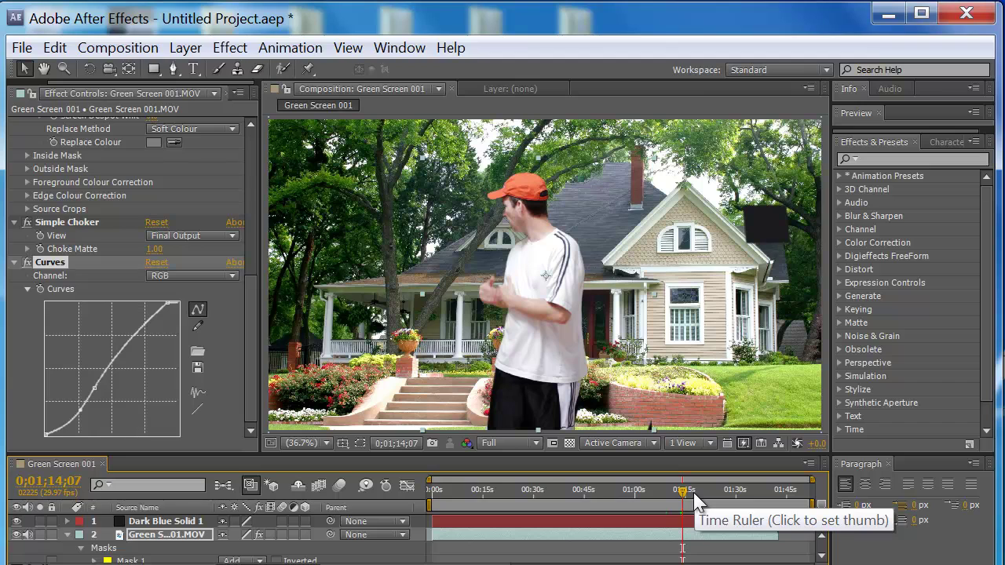
left_click(694, 492)
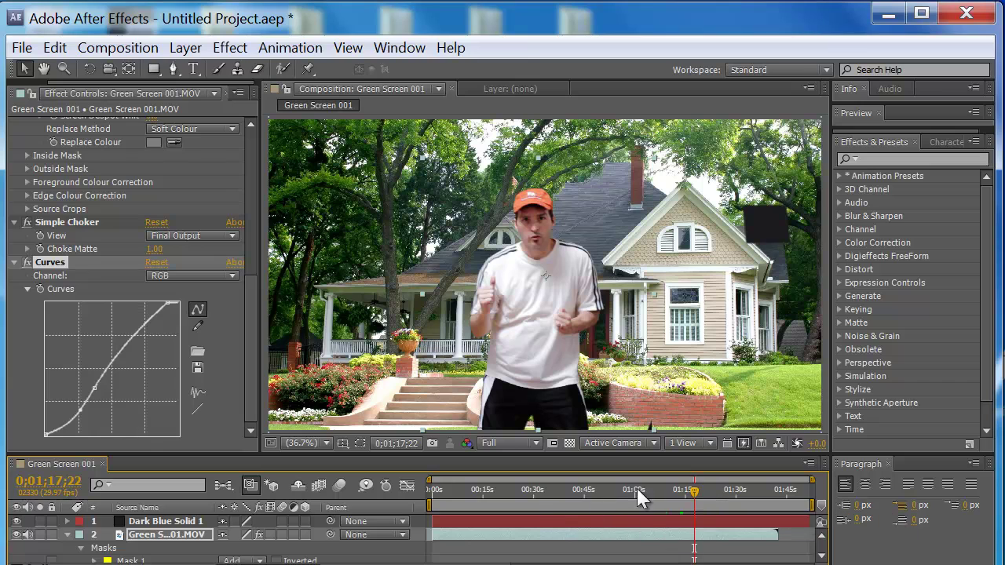
left_click(704, 492)
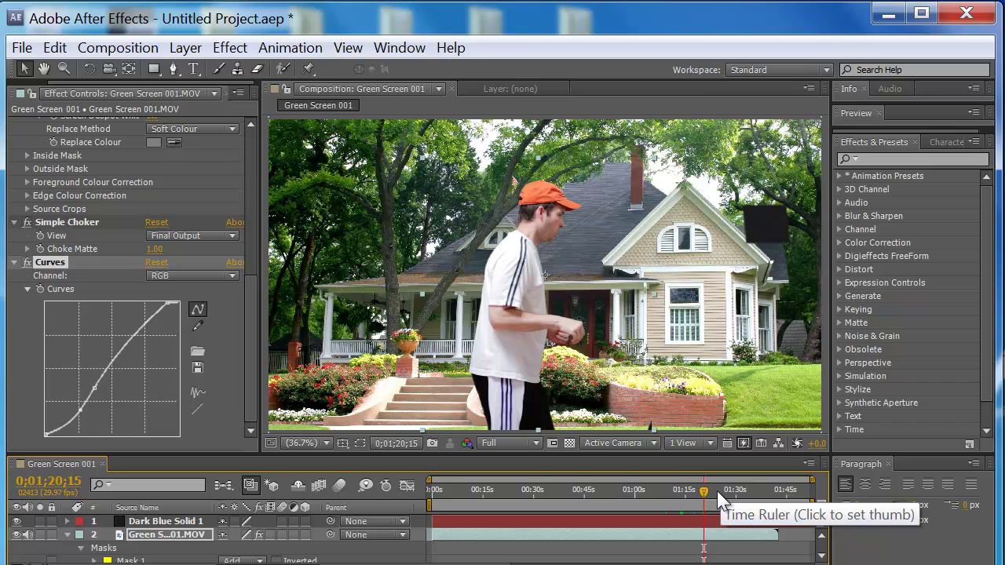
left_click(718, 490)
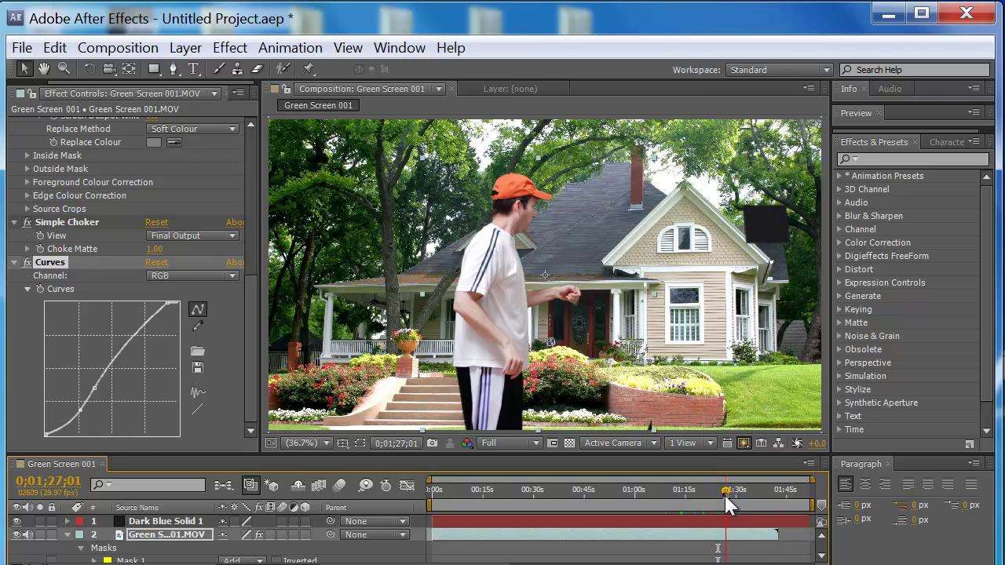
left_click(726, 493)
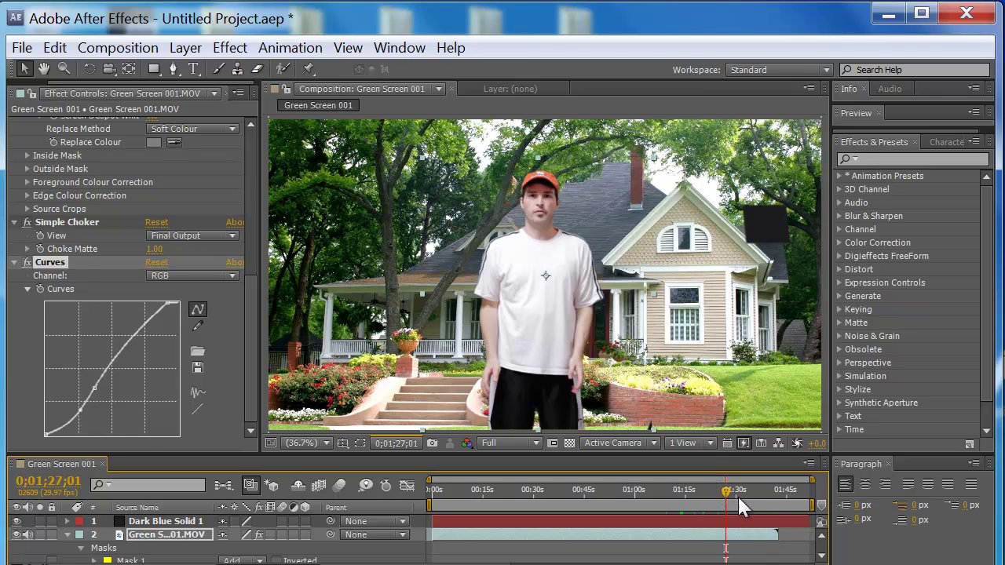
Step: View at 100% and inspect the man's face, cap, torso and pants edges, moving to 0;01;24;14
left_click(322, 443)
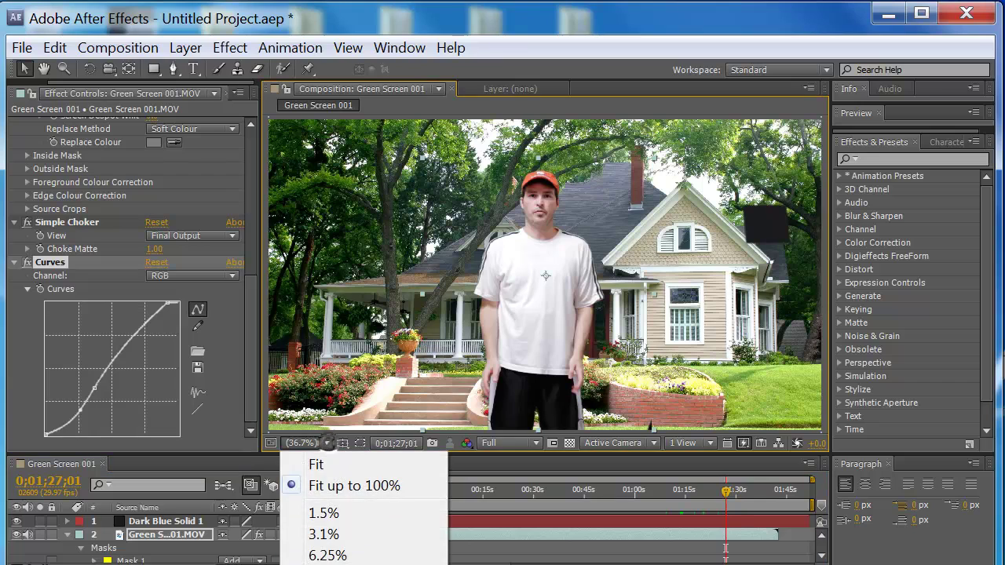
key("slash")
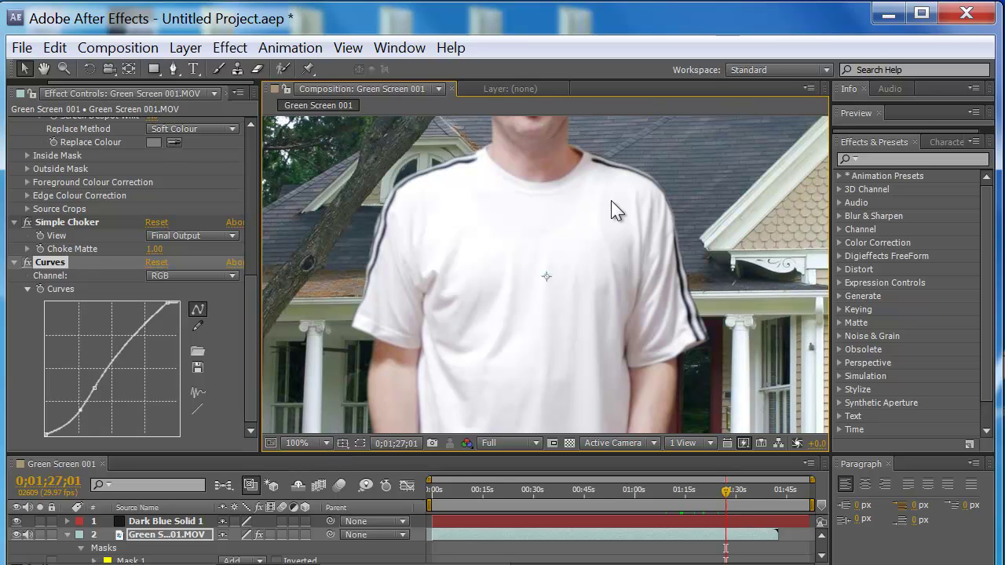
key("h")
left_click_drag(612, 215, 656, 369)
key("v")
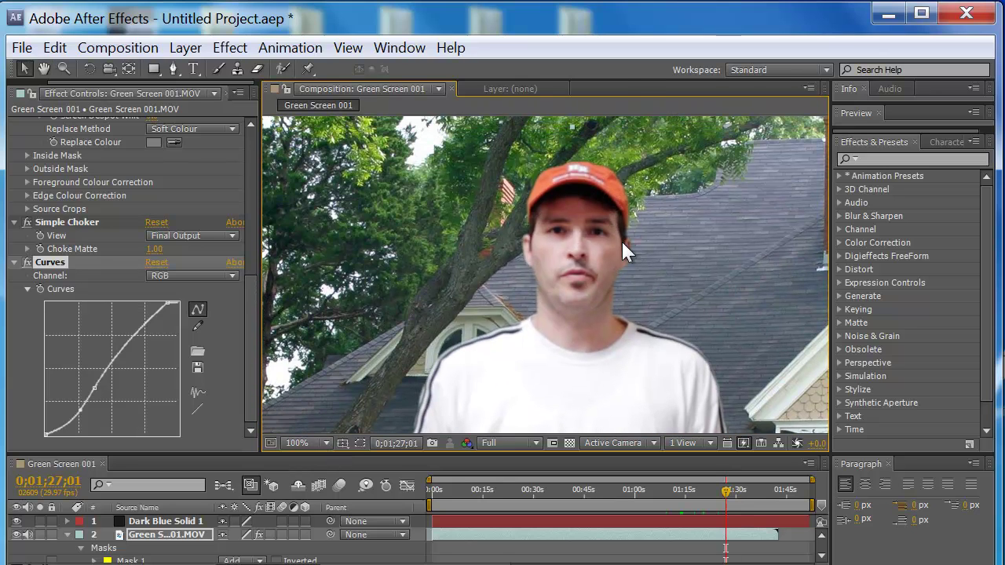
key("h")
left_click_drag(639, 431, 669, 174)
left_click_drag(669, 308, 689, 157)
key("v")
scroll(620, 196, "up", 3)
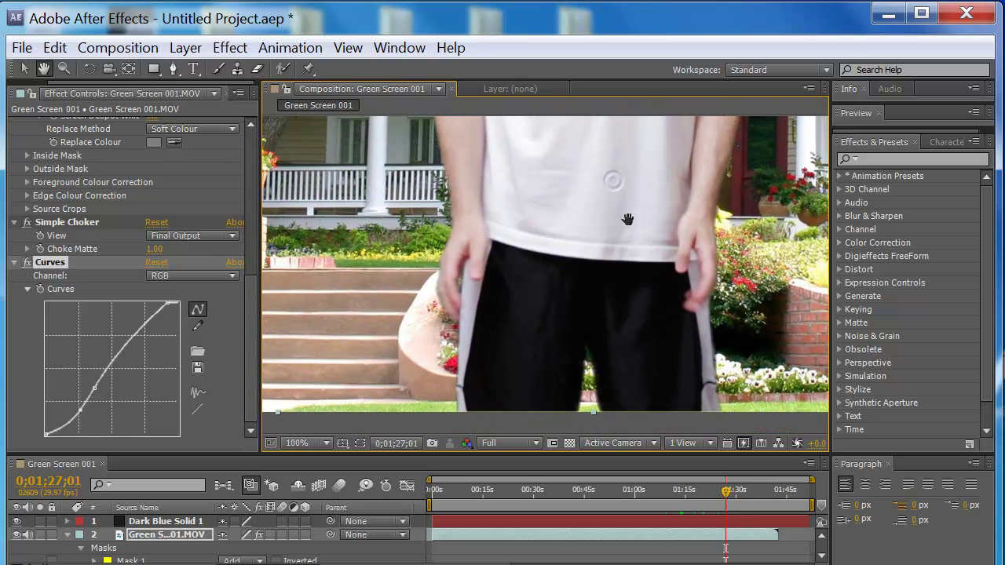
left_click(716, 488)
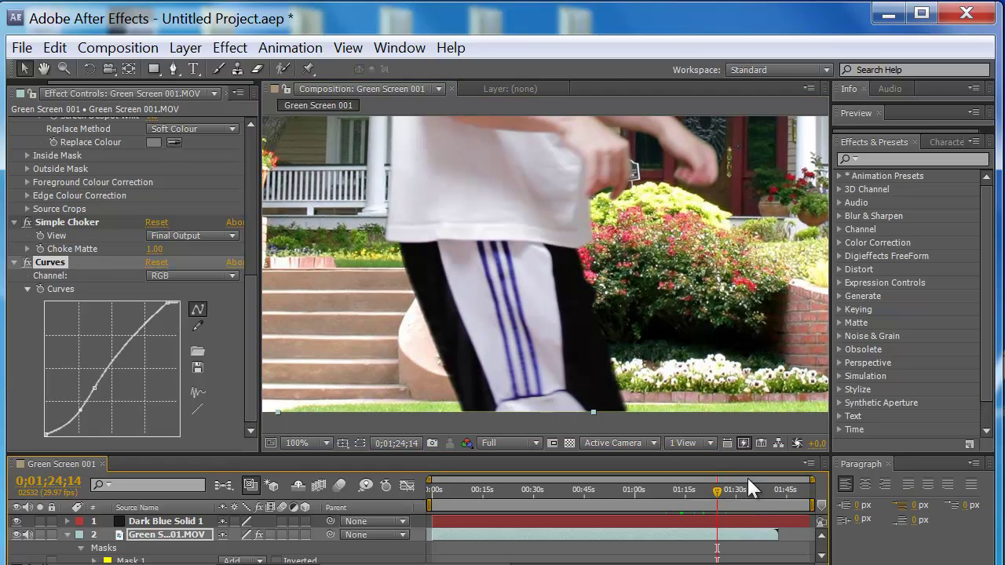
scroll(679, 254, "up", 10)
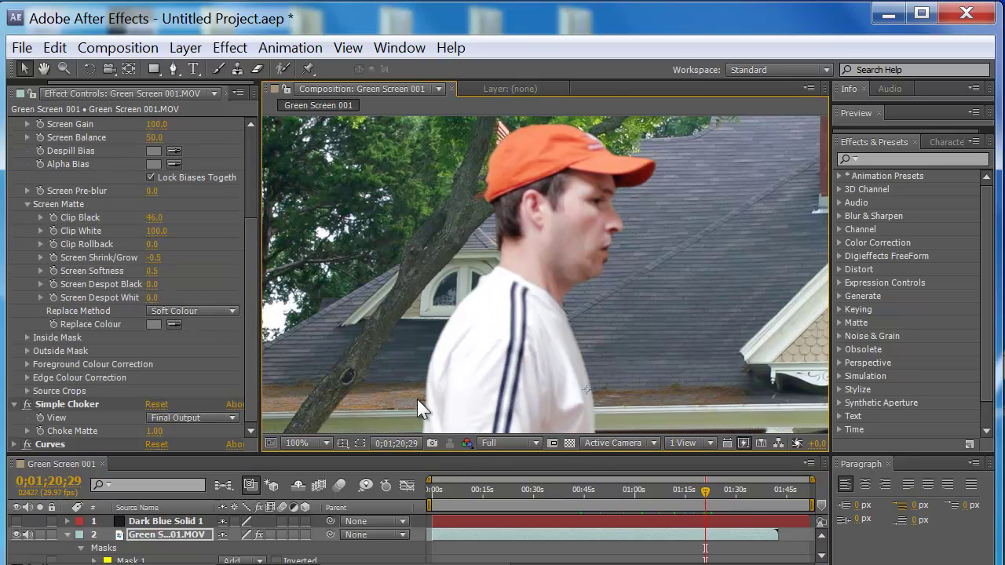
Step: Inspect the cap, shirt, arm and pants edges at 200%, then fit the frame back in view
left_click(326, 443)
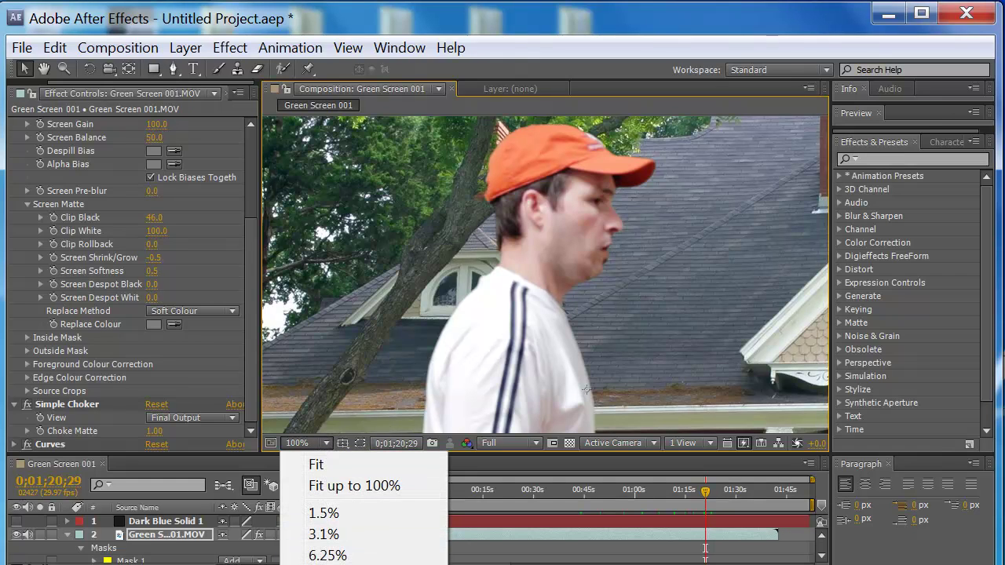
key("period")
left_click_drag(632, 222, 656, 397)
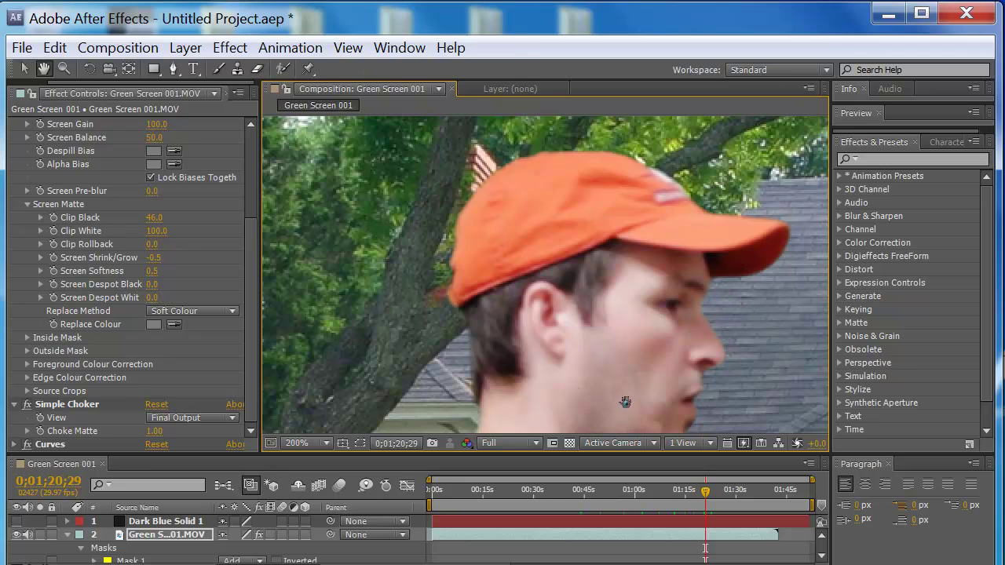
left_click_drag(626, 403, 602, 271)
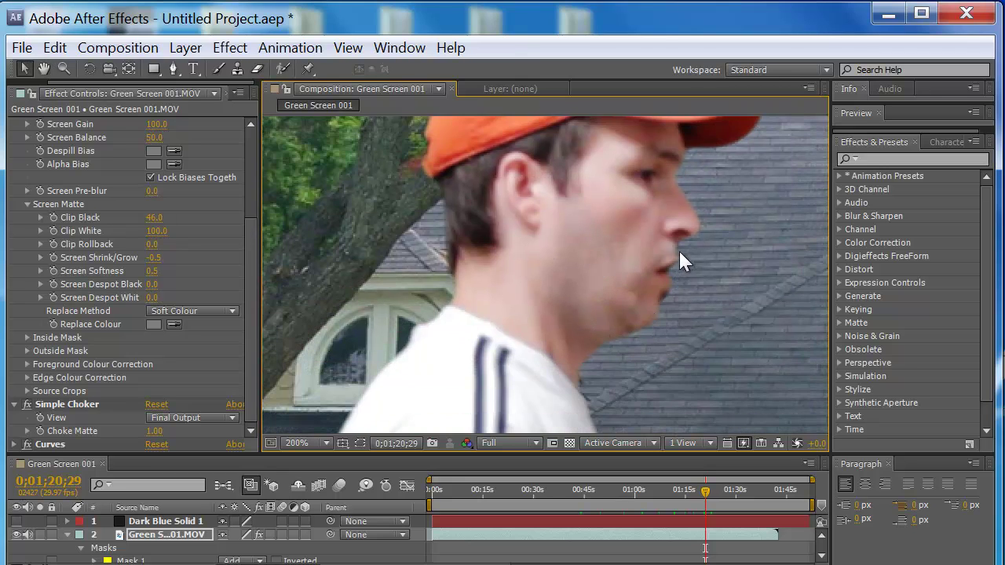
left_click_drag(675, 386, 671, 130)
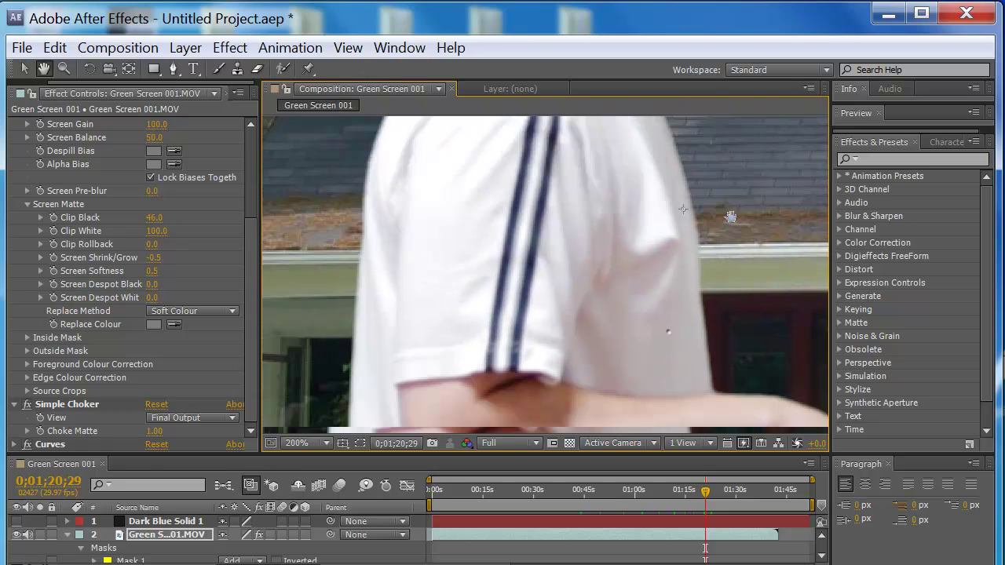
left_click_drag(669, 416, 553, 180)
left_click_drag(632, 343, 611, 205)
key("v")
left_click(328, 441)
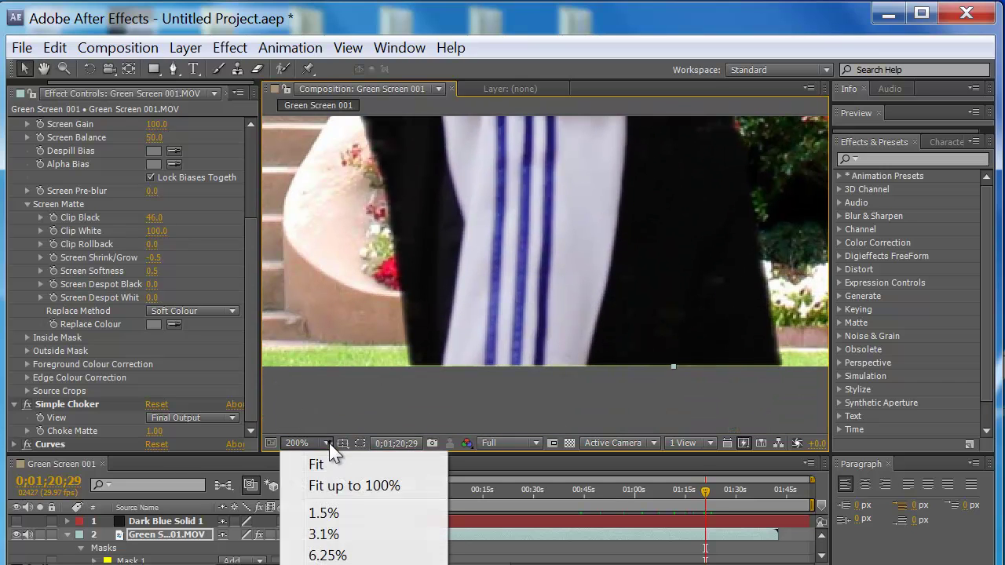
left_click(348, 484)
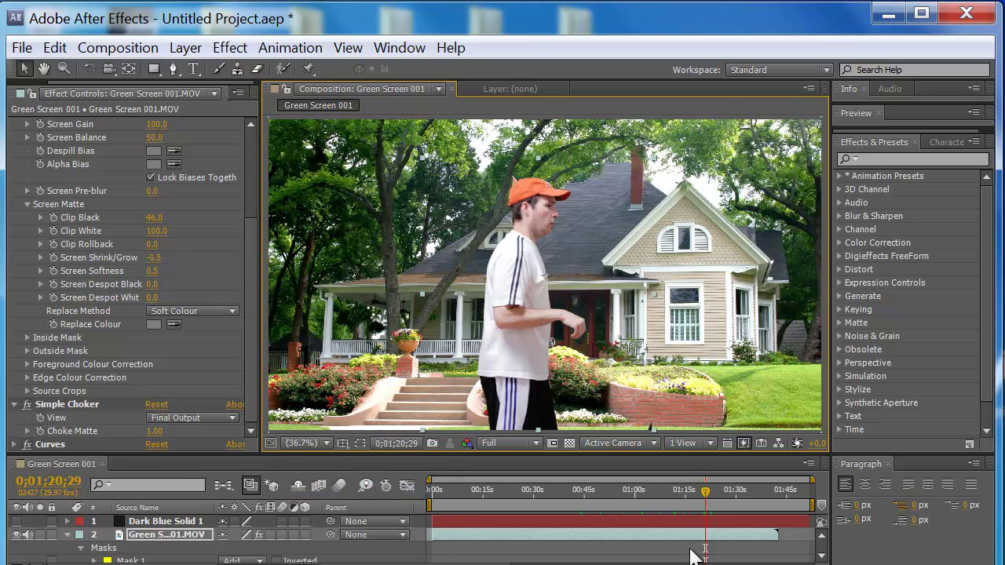
Step: Step back through 0;01;19;04 and 0;01;17;01 to rest at 0;01;14;28
left_click(698, 495)
left_click(691, 490)
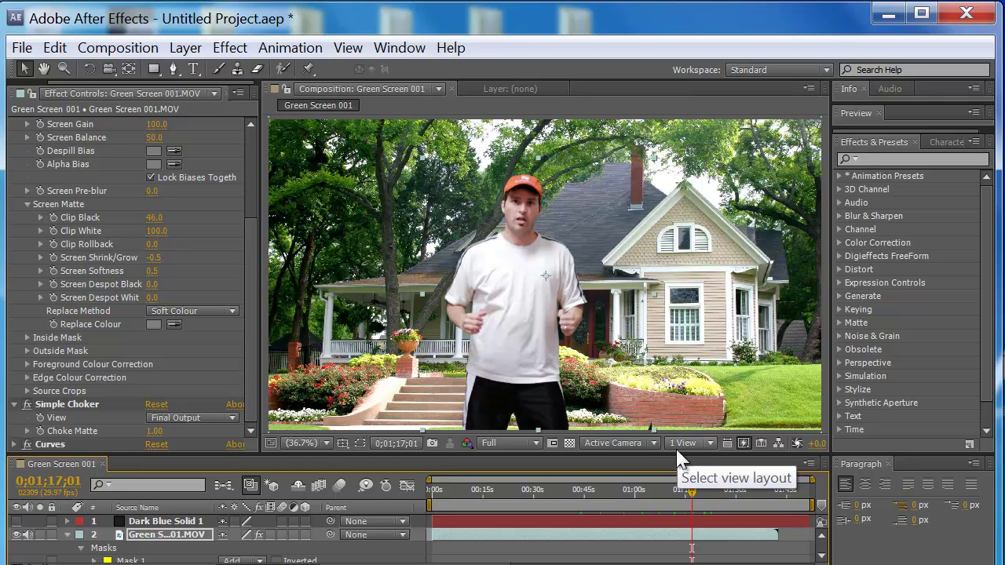
left_click(684, 493)
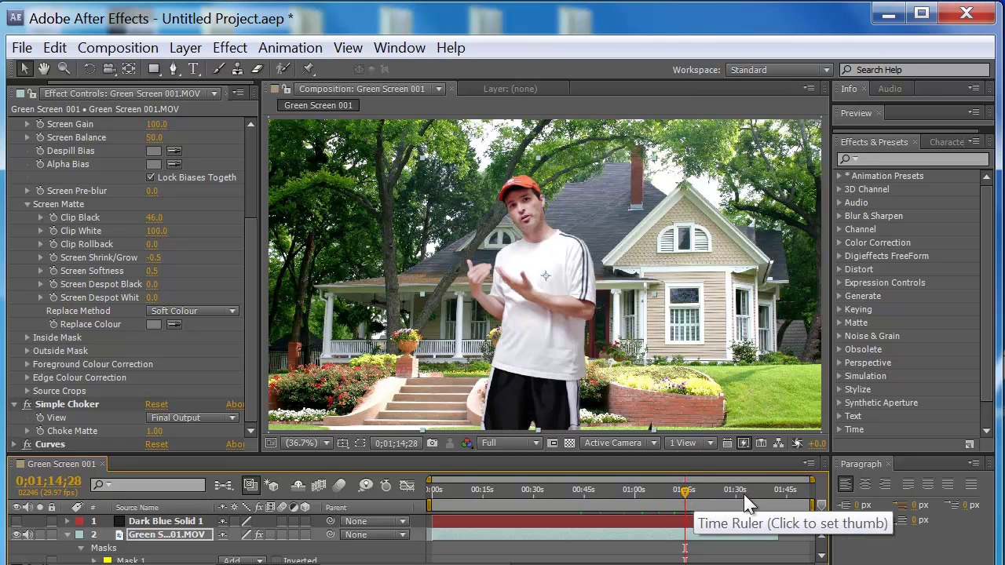